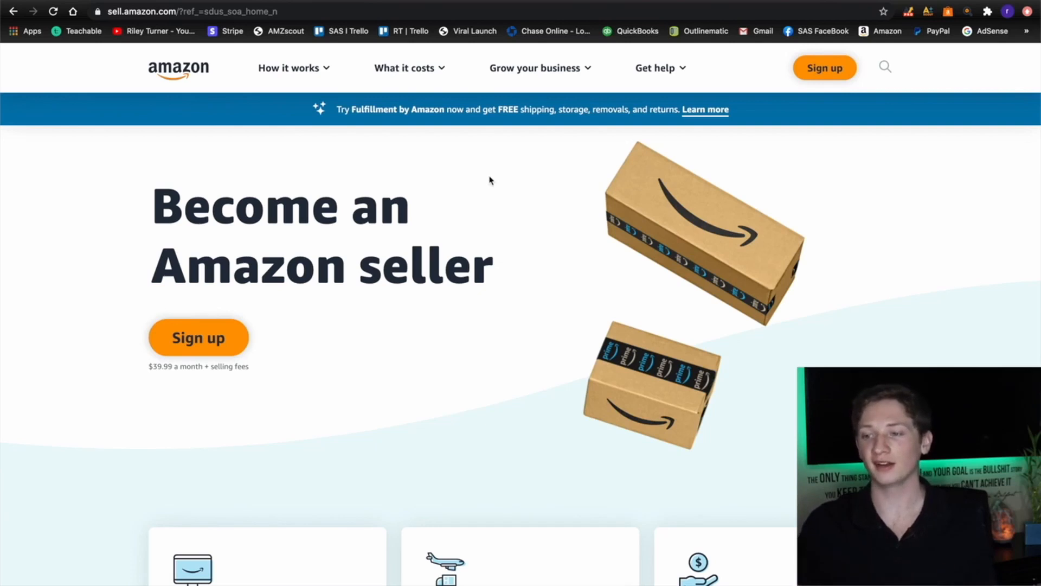
Open the Selling plans comparison of Individual ($0.99 per item) and Professional ($39.99/month)
mouse_move(440, 88)
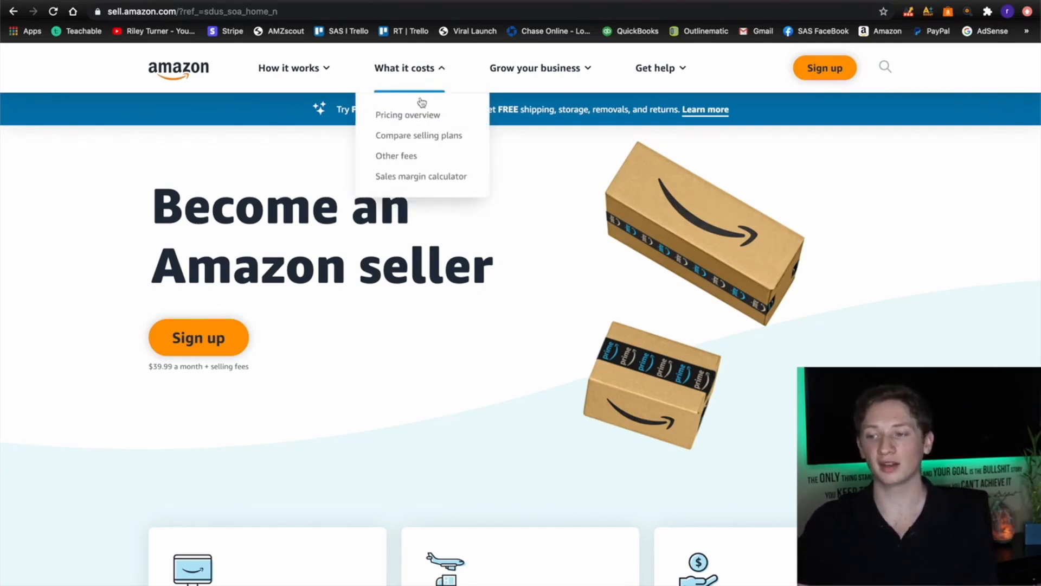
left_click(452, 142)
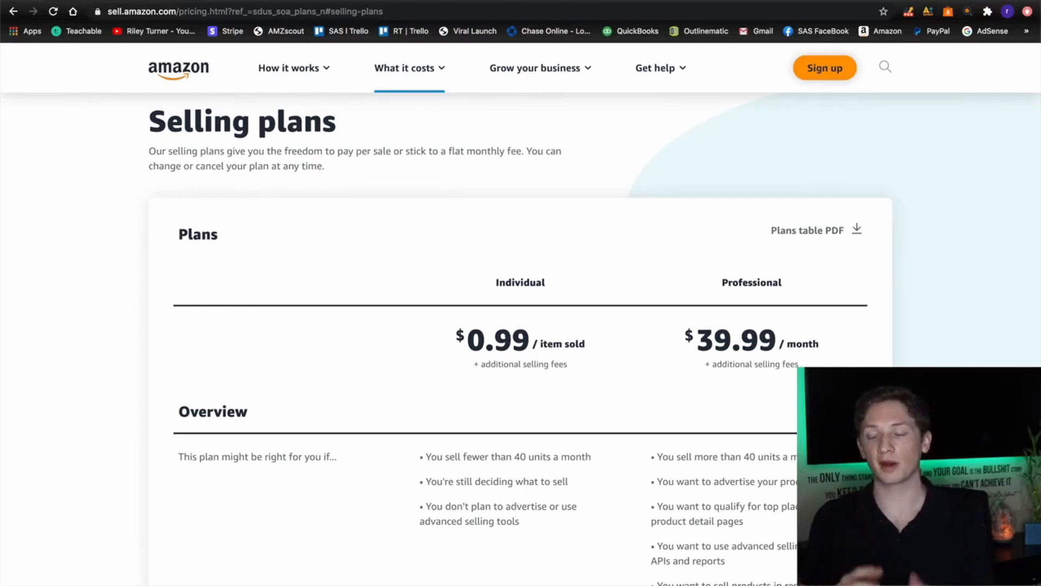
Review the Selling plans table and sign up for the Professional plan
scroll(520, 336, "down", 3)
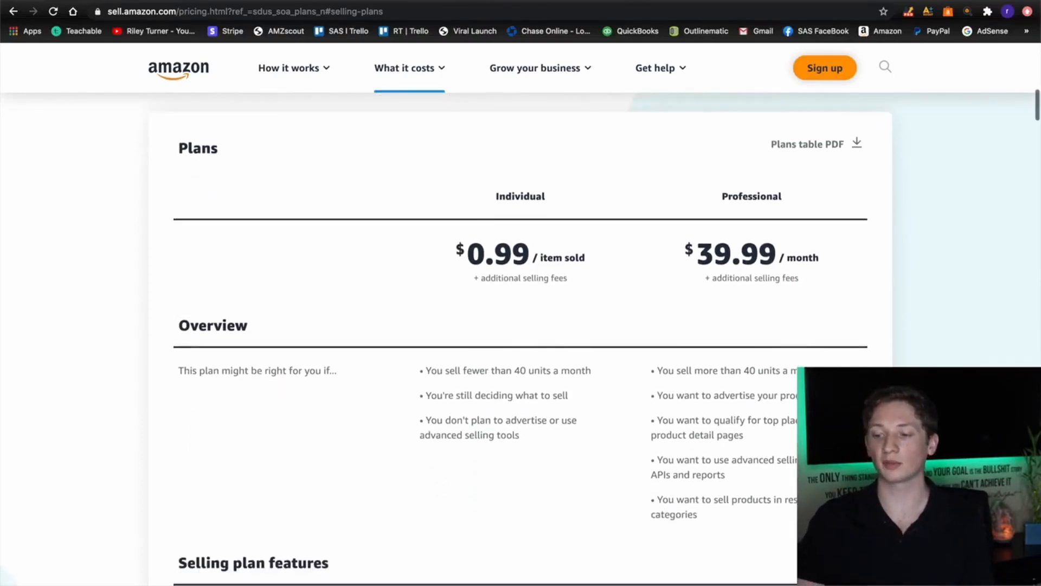
scroll(522, 307, "up", 1)
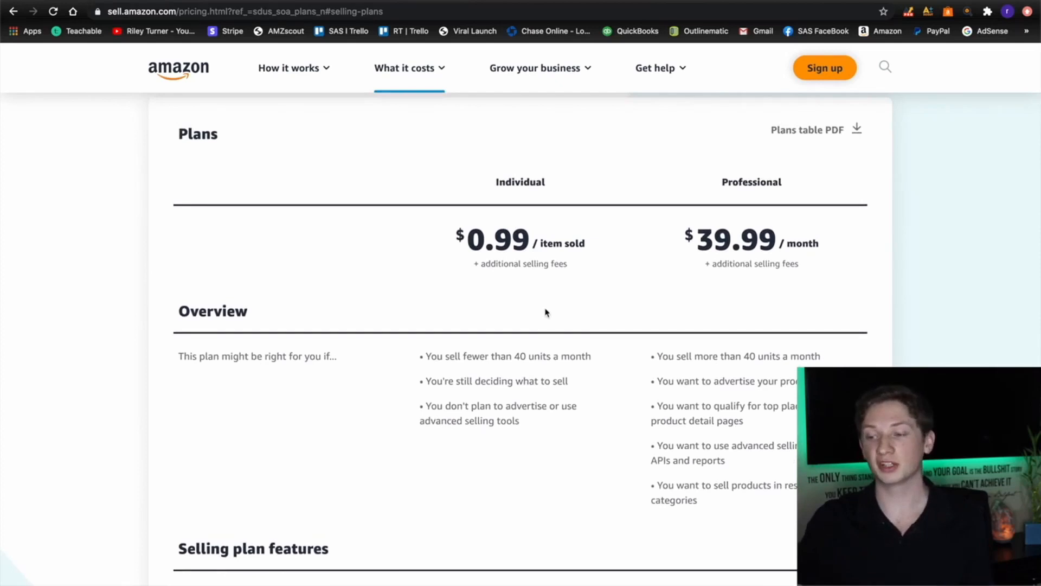
scroll(604, 257, "down", 15)
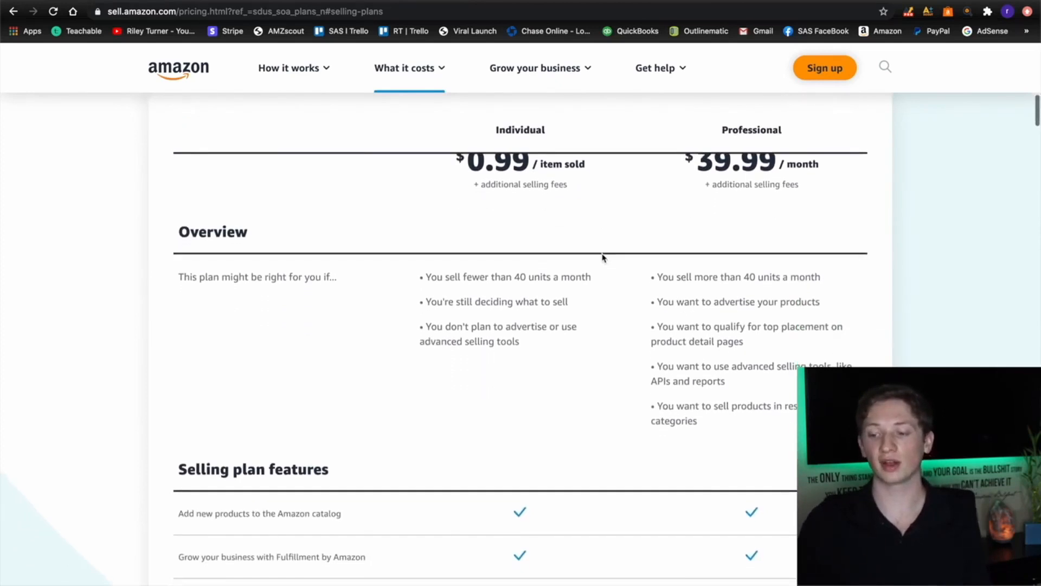
scroll(602, 257, "down", 4)
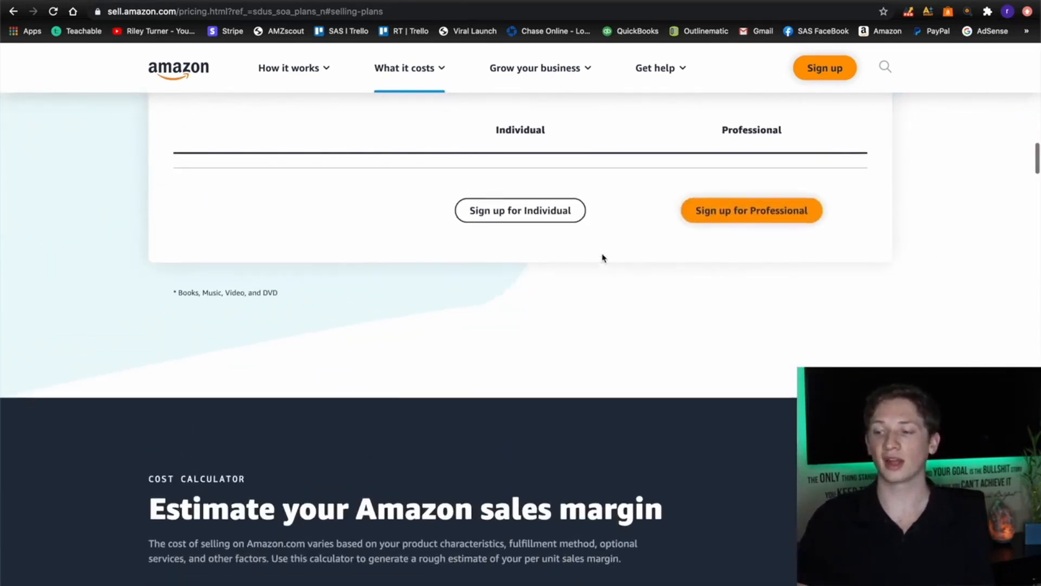
scroll(602, 256, "up", 1)
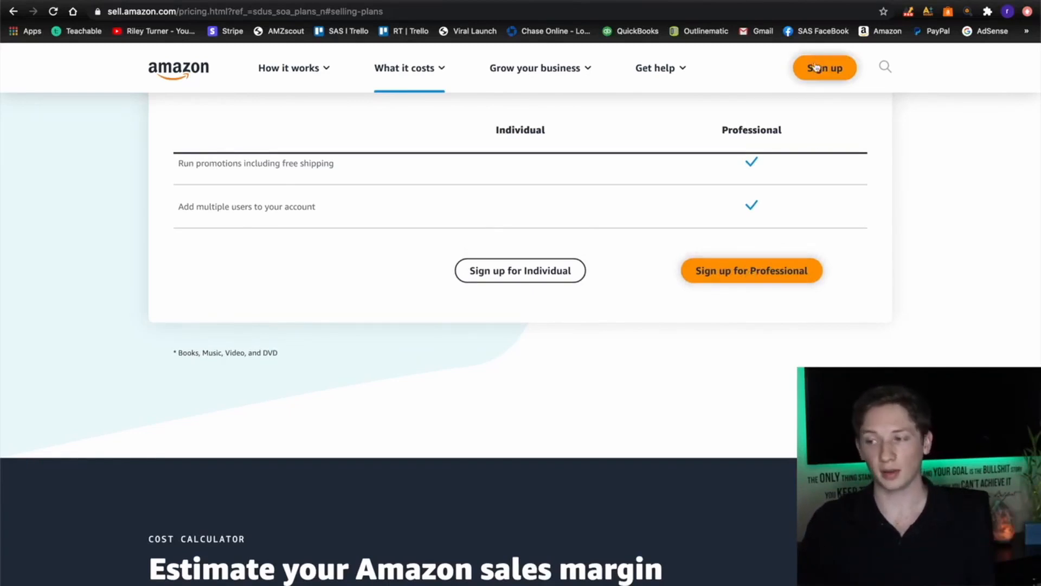
left_click(751, 275)
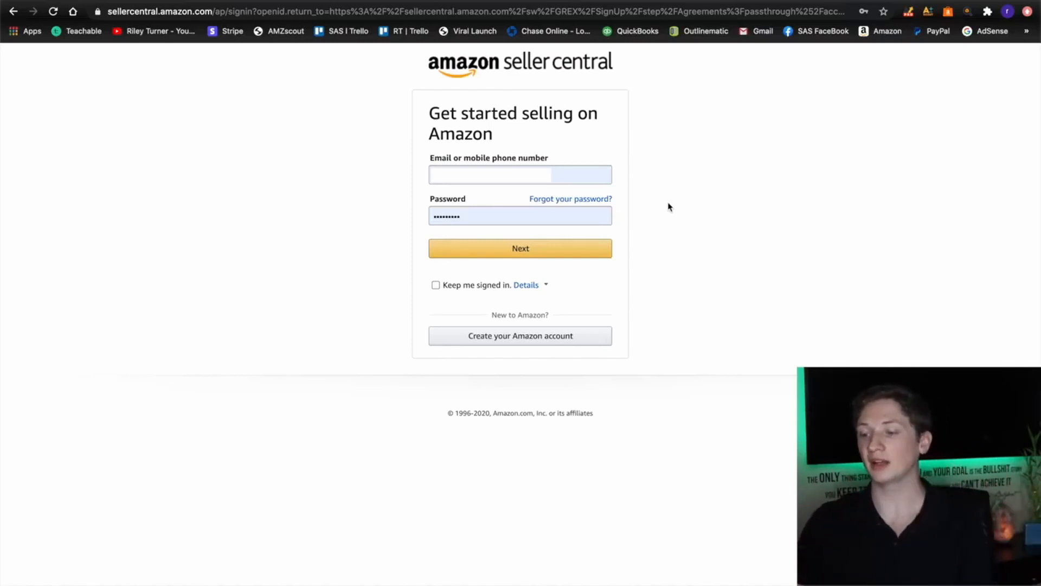
Create a new Amazon account for selling from the sign-in page
left_click(528, 338)
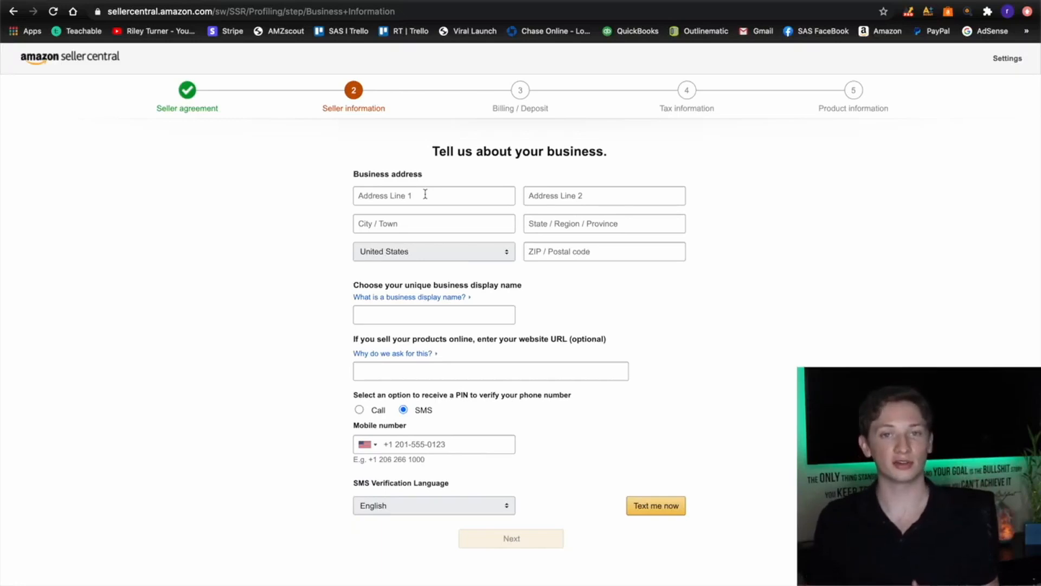
Autofill the business address and enter 'super sellers company' as the display name
left_click(426, 194)
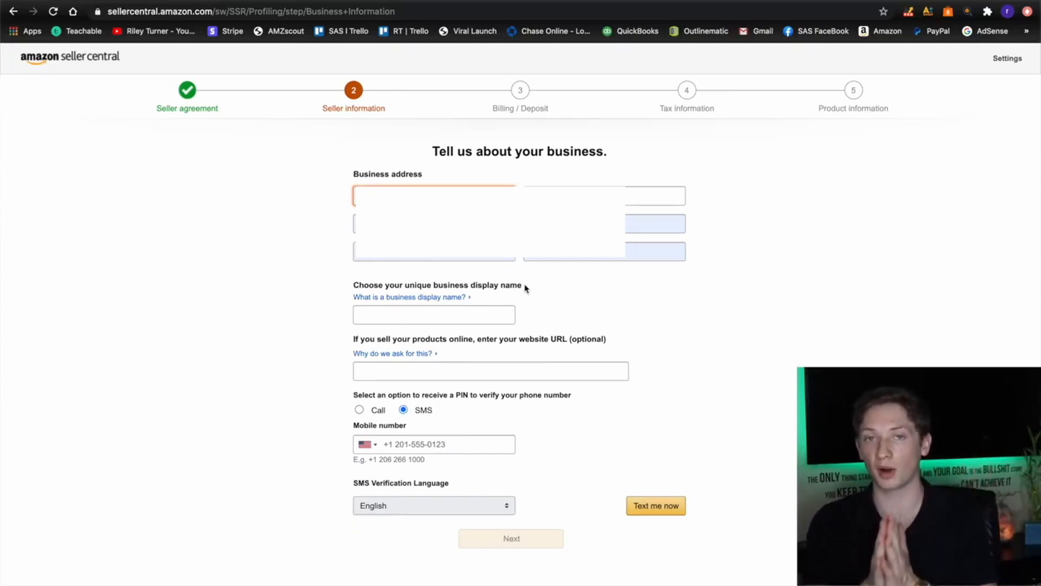
left_click(475, 315)
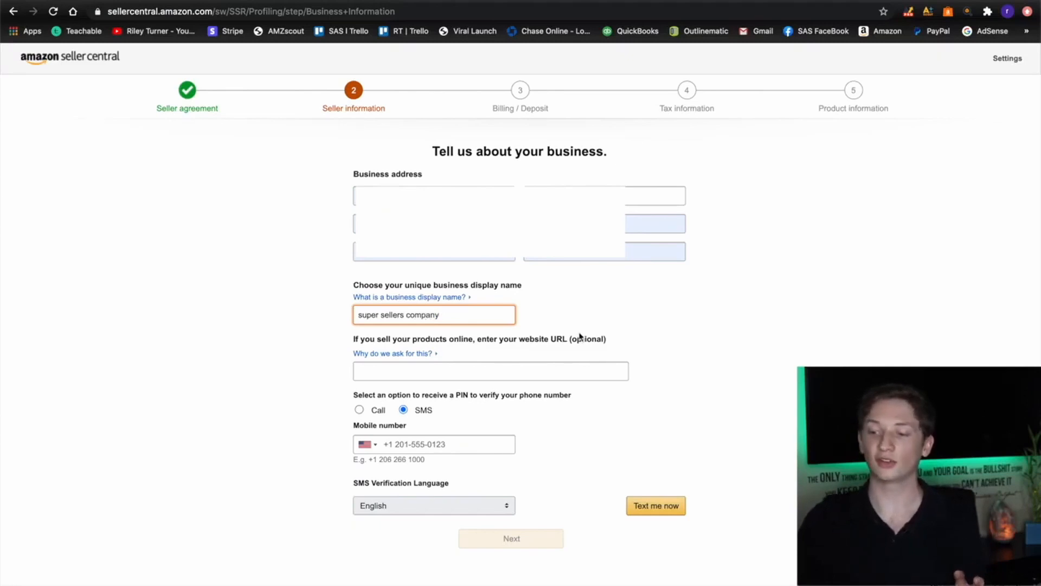
Confirm the display name is available and leave the optional website URL blank
left_click(558, 324)
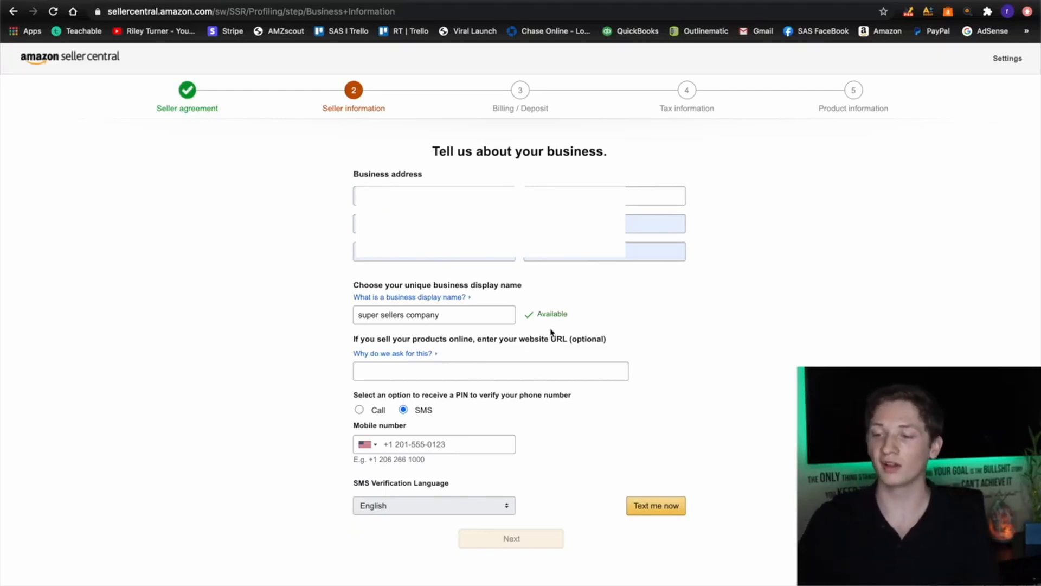
scroll(535, 320, "down", 1)
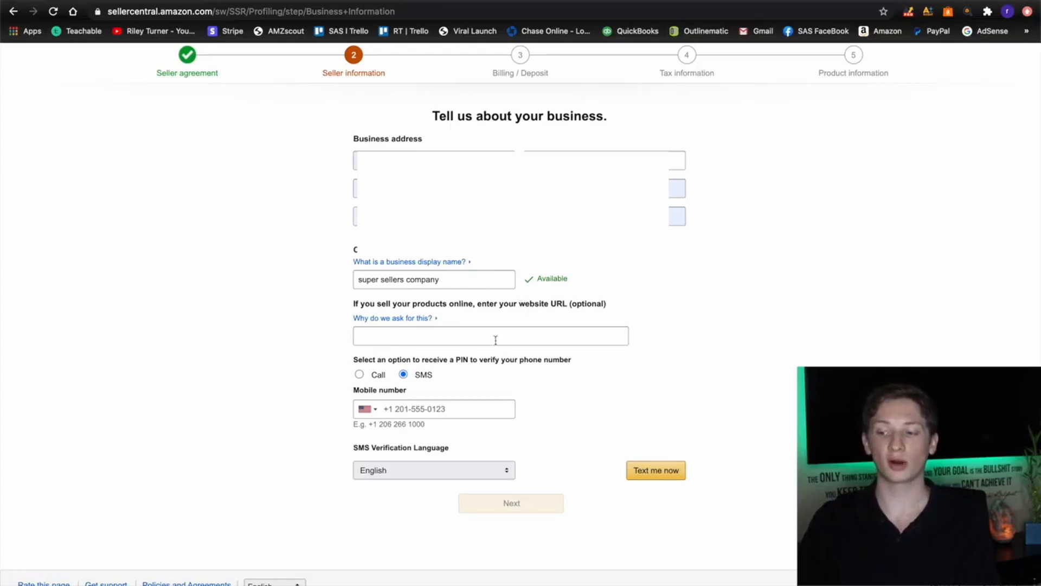
left_click(411, 336)
left_click(463, 324)
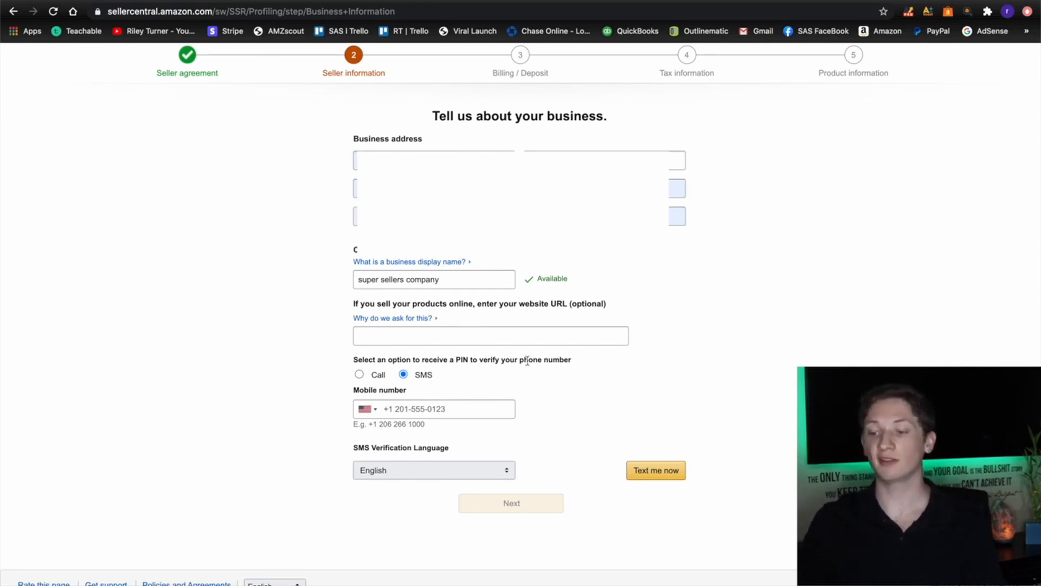
scroll(540, 369, "down", 2)
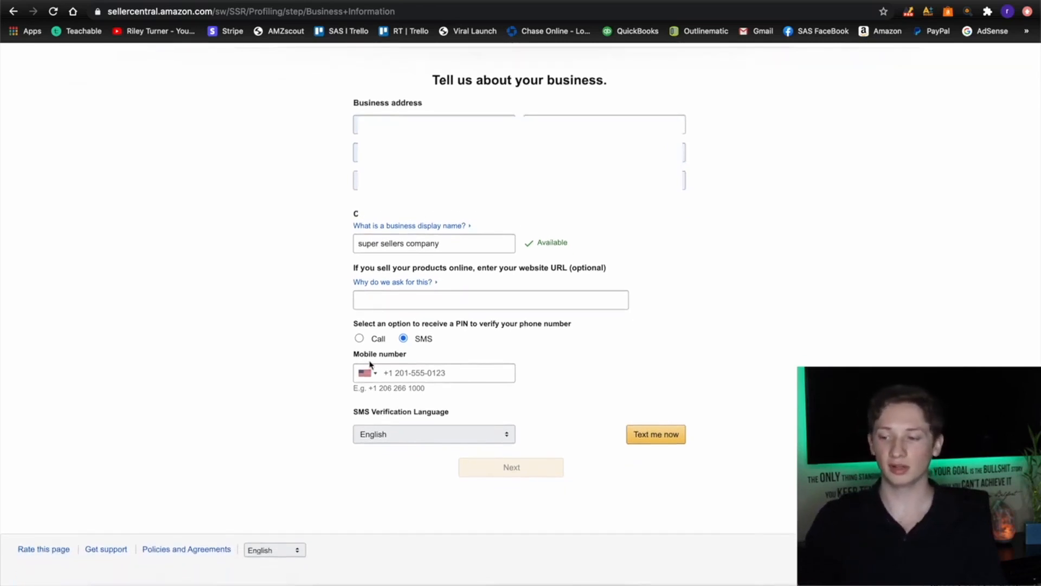
Enter the mobile number and verify it with the one-time PIN sent by English SMS
left_click(414, 374)
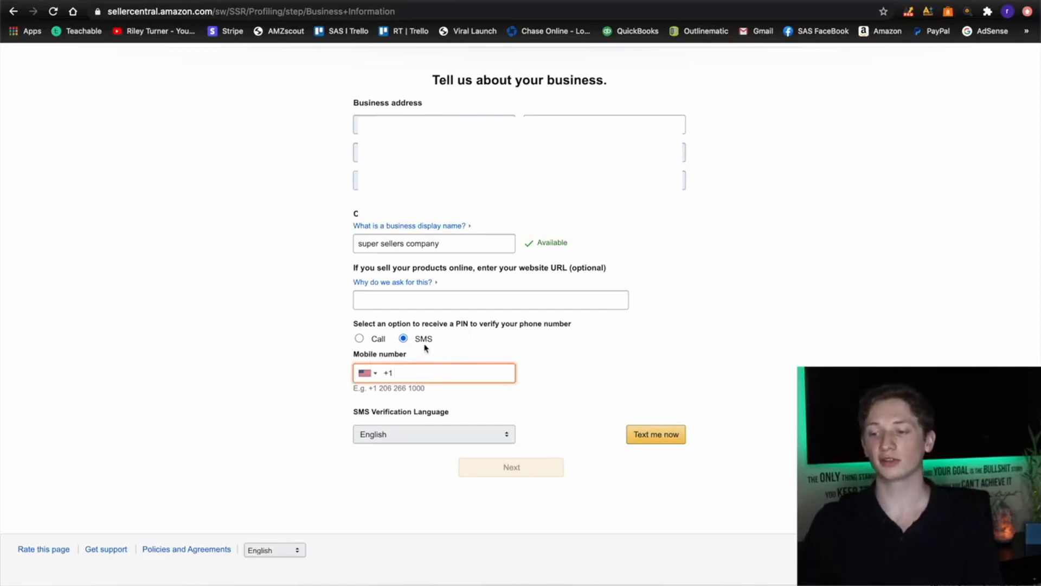
left_click(358, 339)
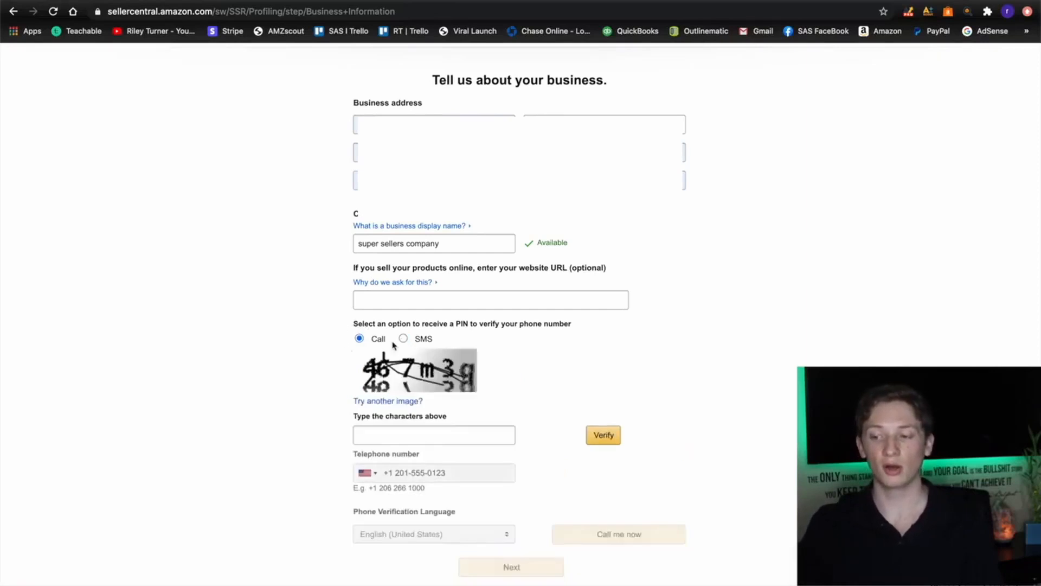
left_click(404, 339)
left_click(431, 374)
left_click(516, 409)
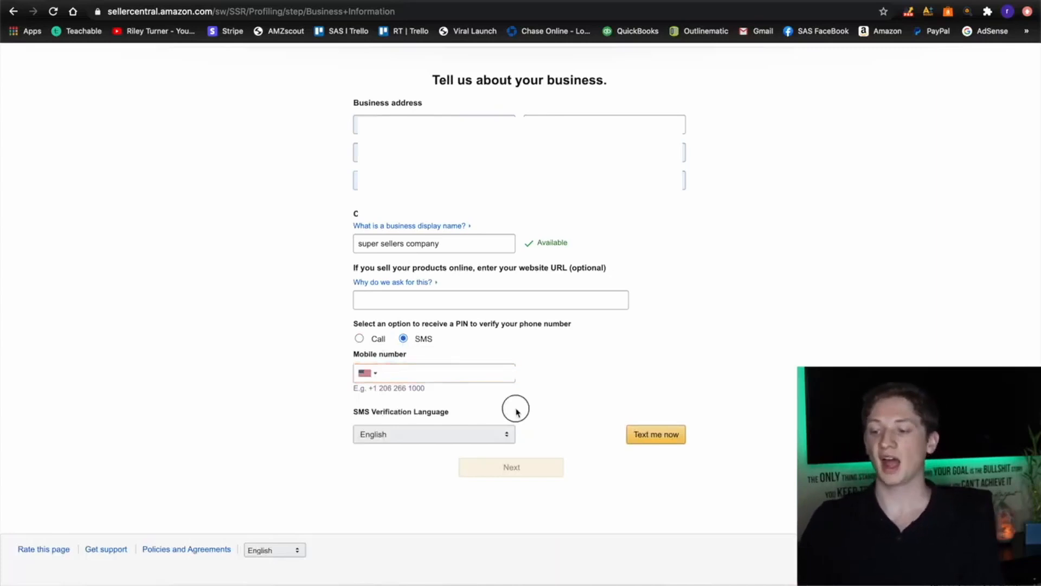
left_click(463, 436)
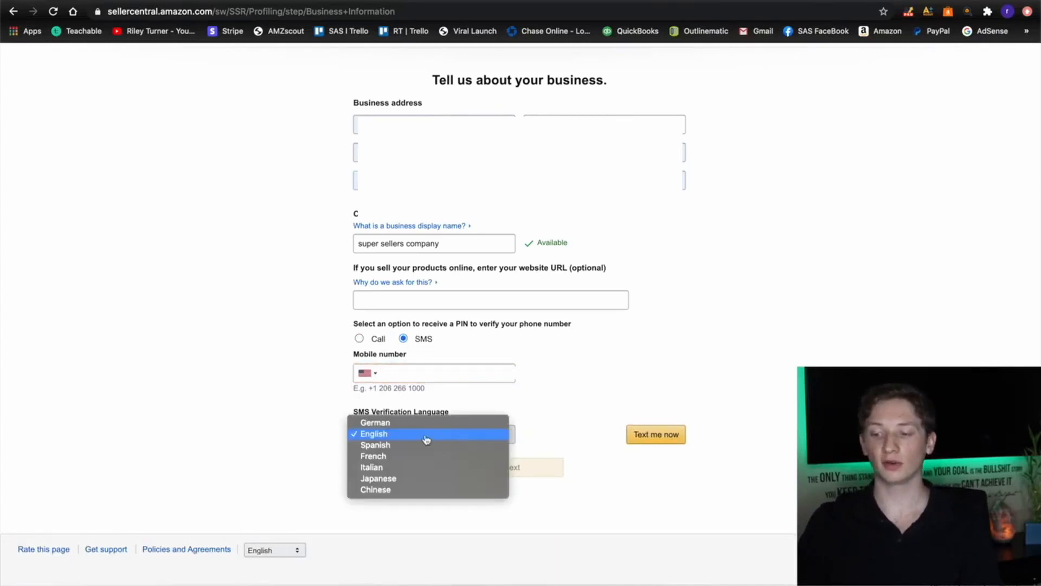
left_click(400, 440)
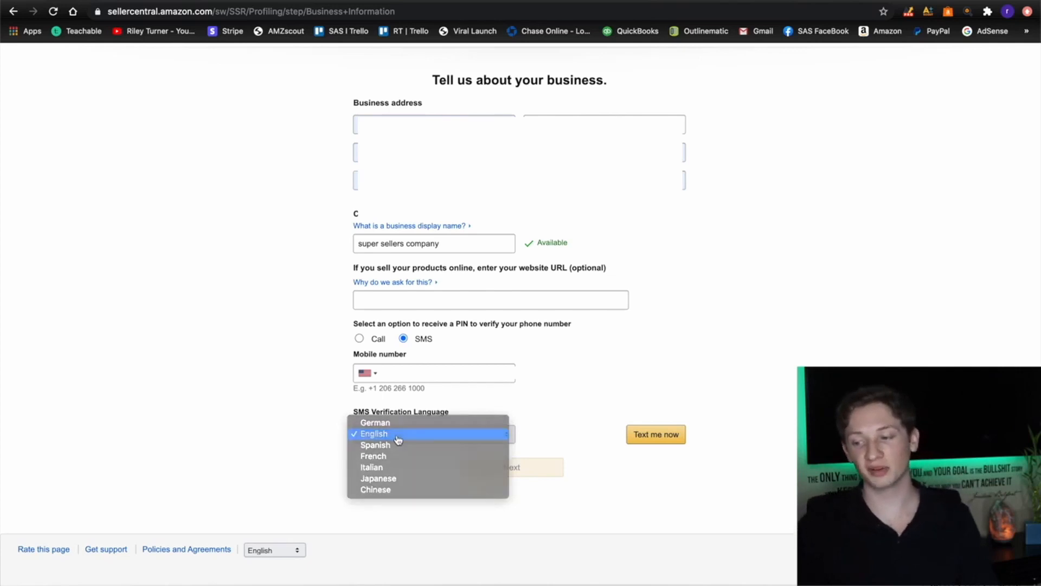
left_click(666, 437)
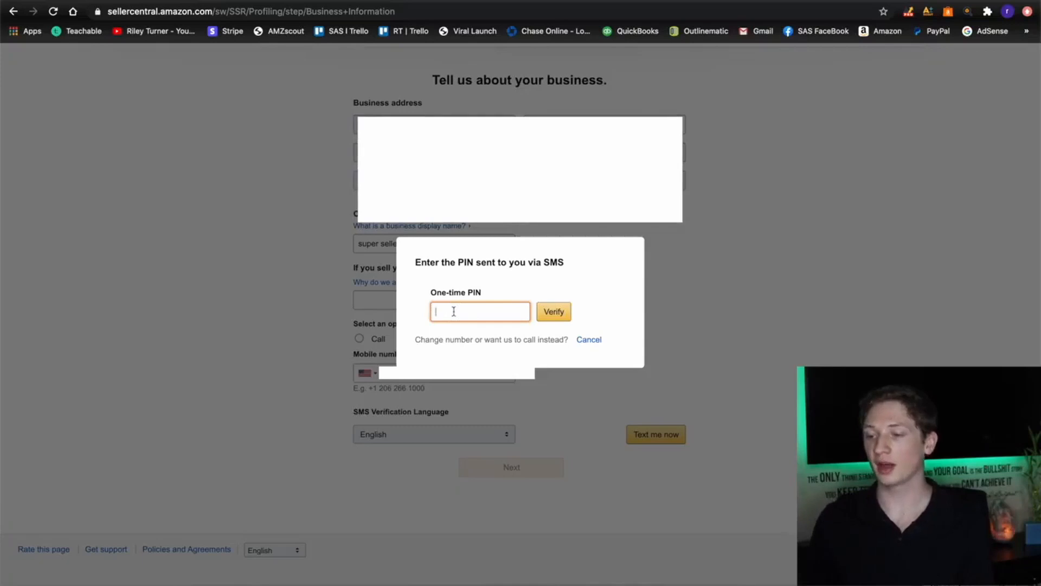
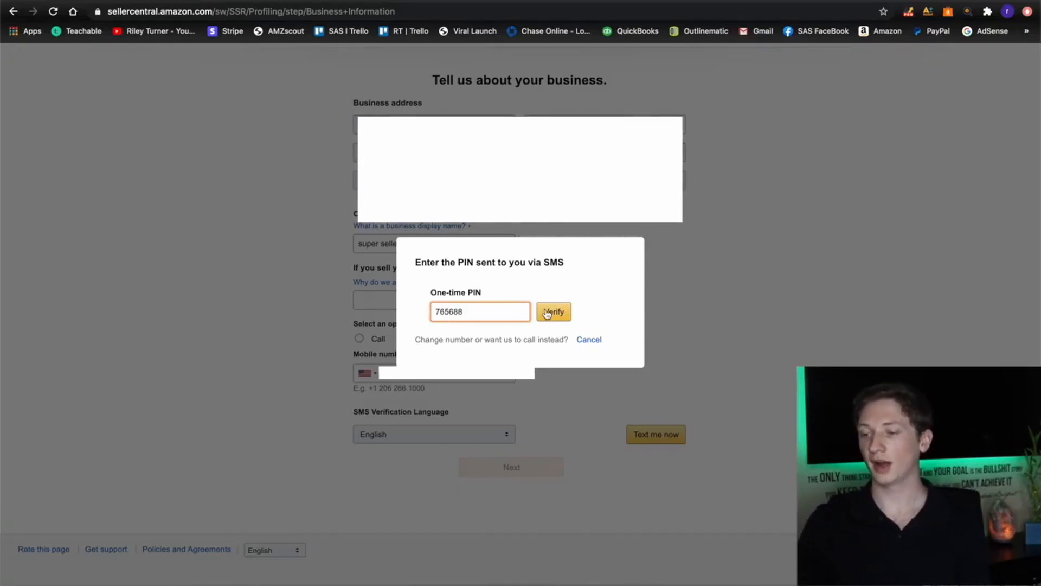
left_click(551, 313)
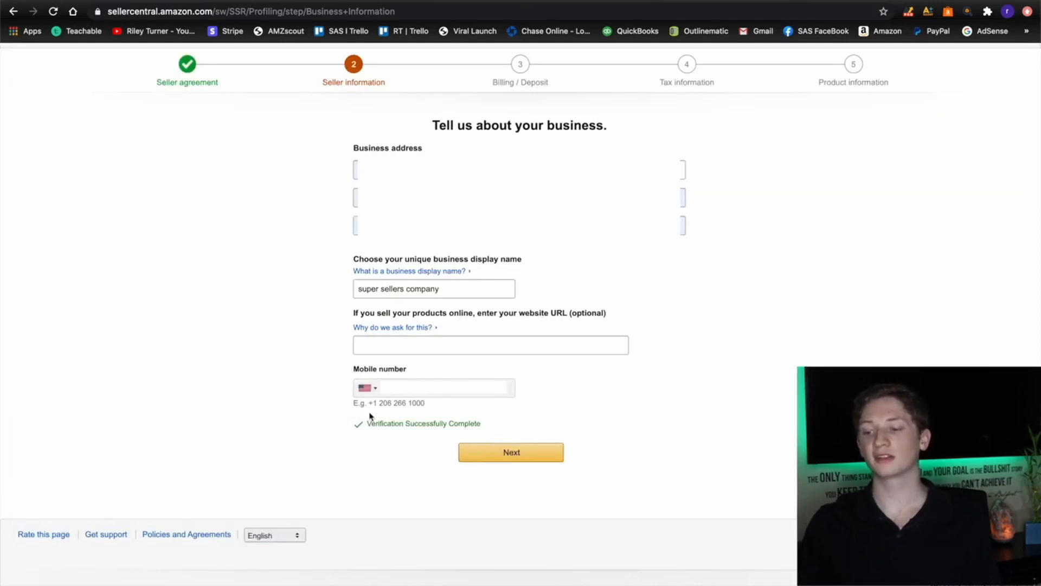
Submit the Seller information page to advance to Billing / Deposit
left_click(499, 460)
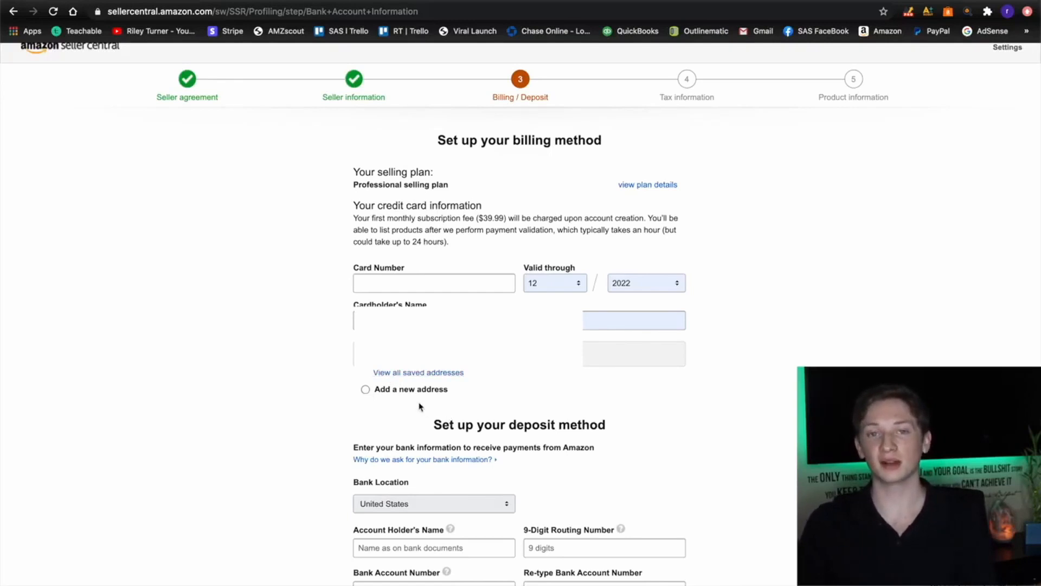
Finish the Billing / Deposit page and continue to Tax information
scroll(419, 407, "down", 3)
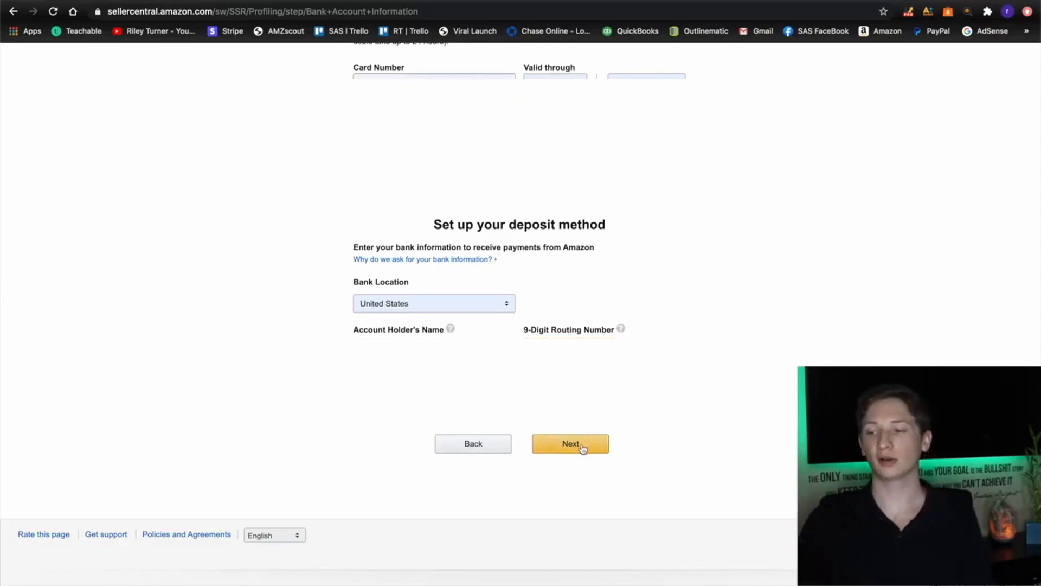
left_click(559, 448)
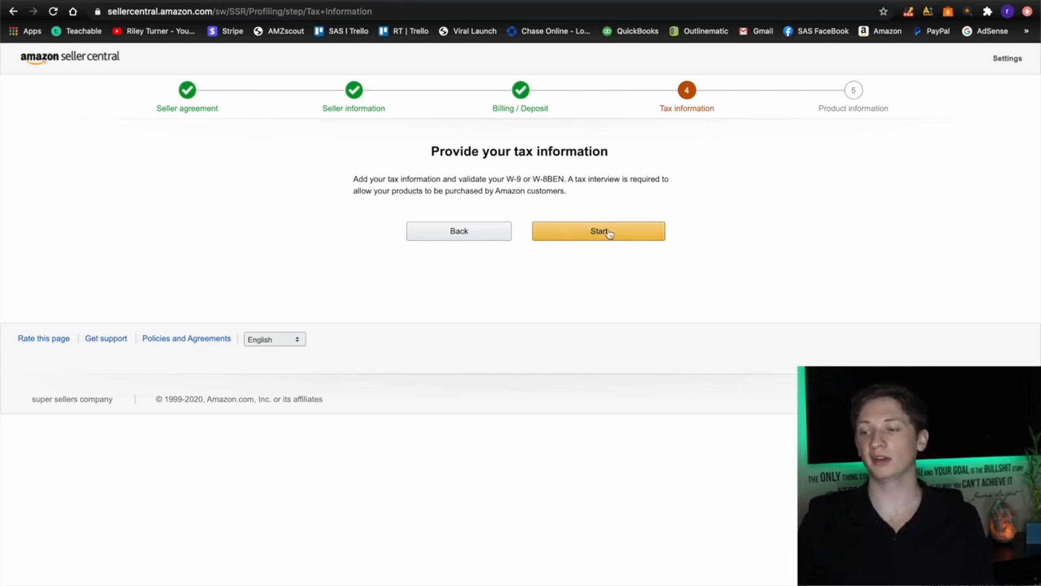
Start the Tax Information Interview from the Provide your tax information page
left_click(591, 232)
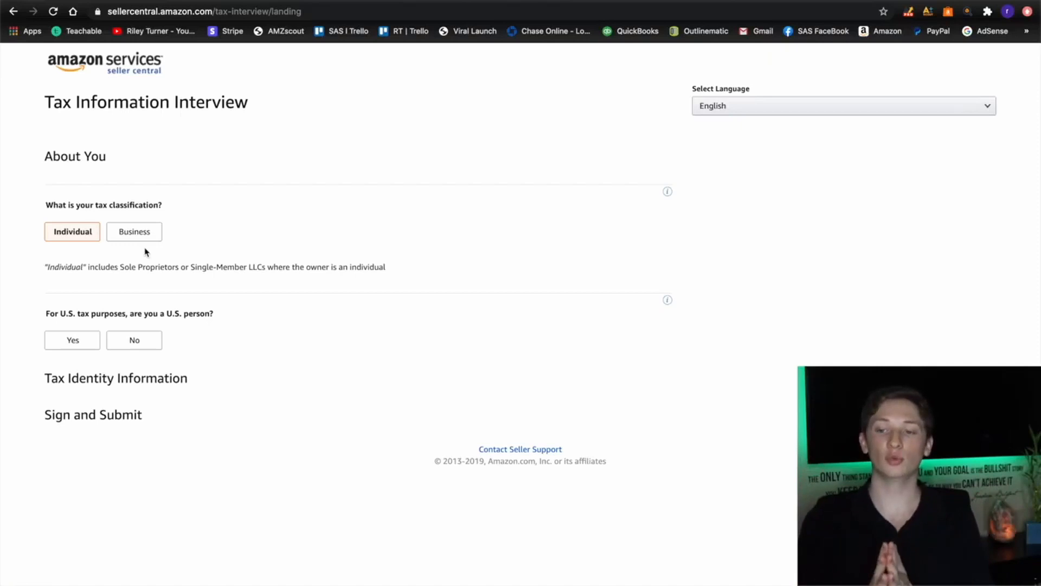
Answer the tax interview as a Business, U.S. person Yes, classified as S Corporation
left_click(148, 233)
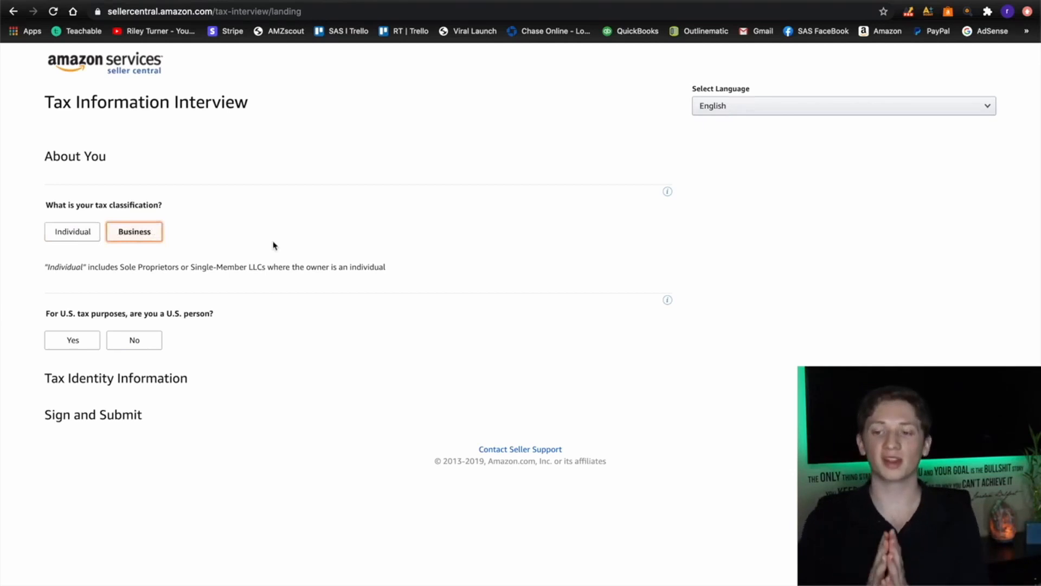
left_click(72, 340)
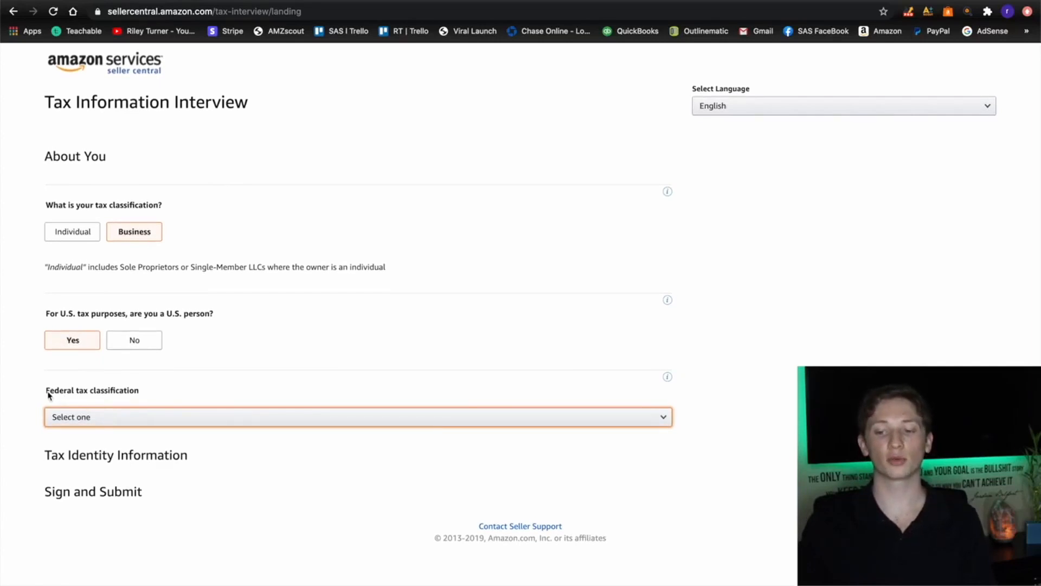
left_click(144, 416)
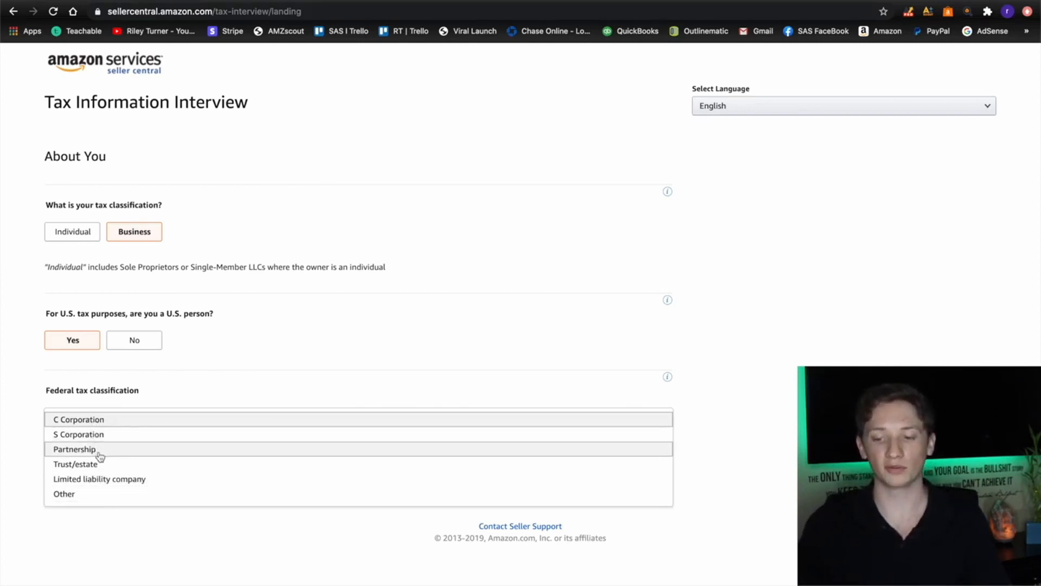
left_click(82, 434)
scroll(253, 416, "down", 2)
scroll(253, 416, "down", 1)
left_click(210, 405)
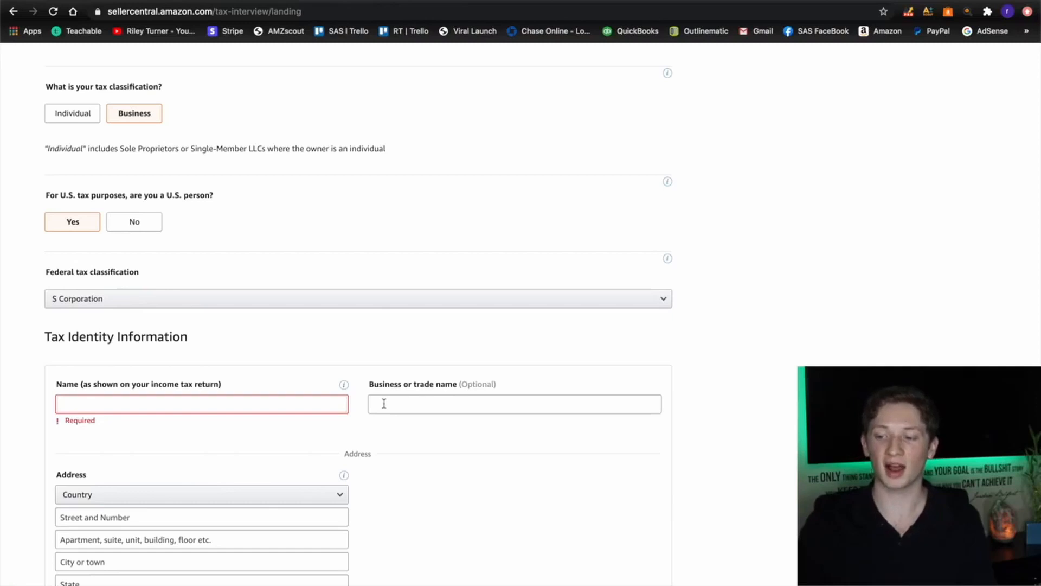
scroll(384, 402, "down", 2)
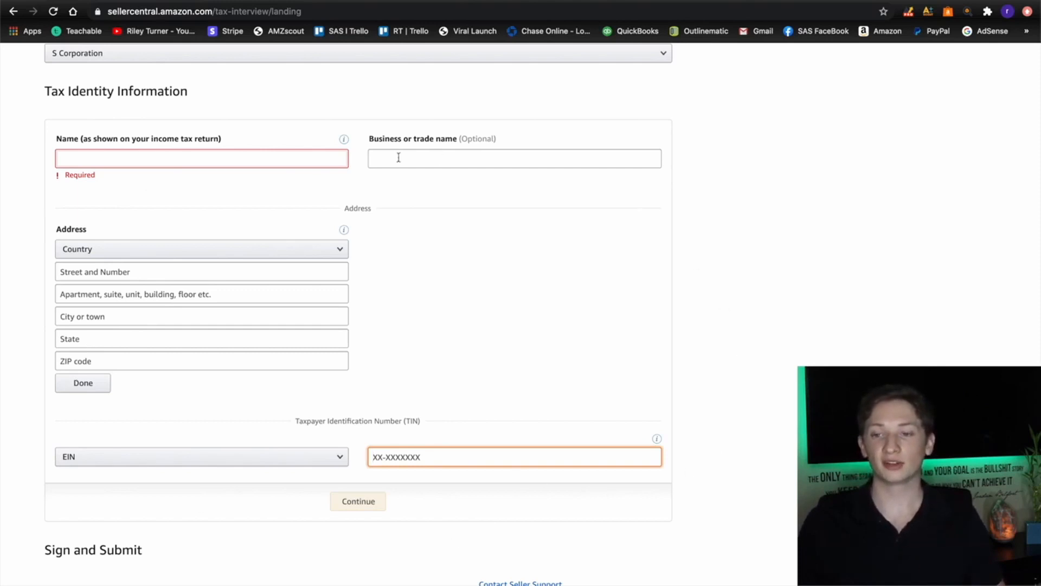
scroll(494, 445, "up", 5)
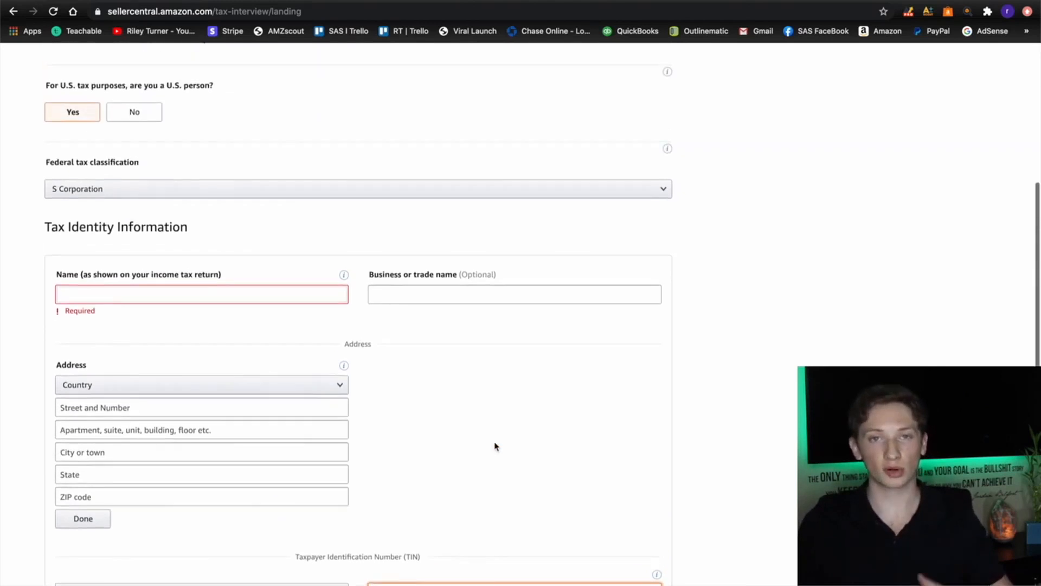
scroll(495, 446, "up", 5)
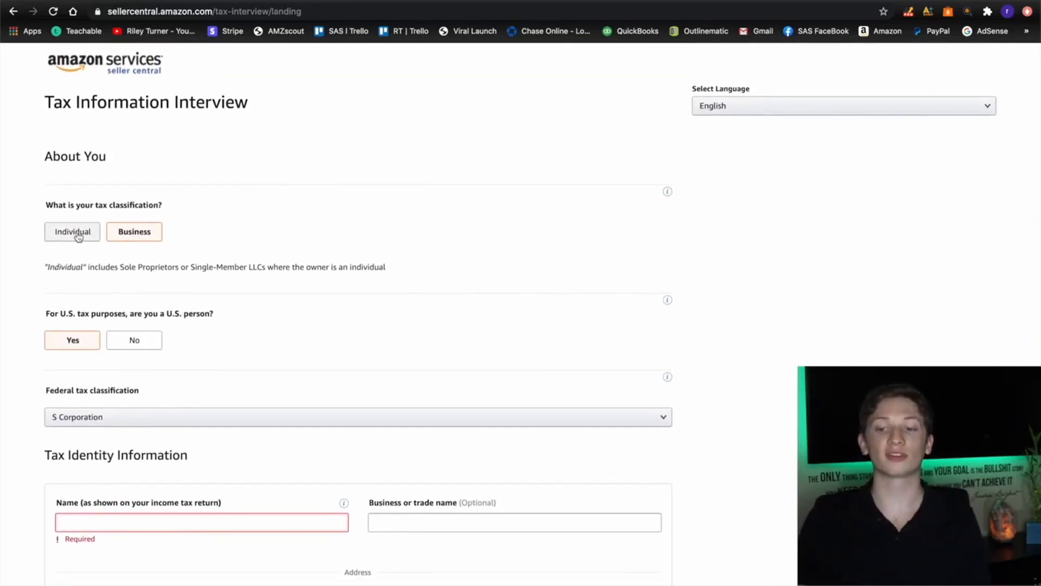
Switch the tax classification to Individual and check the TIN type is SSN or ITIN
left_click(91, 234)
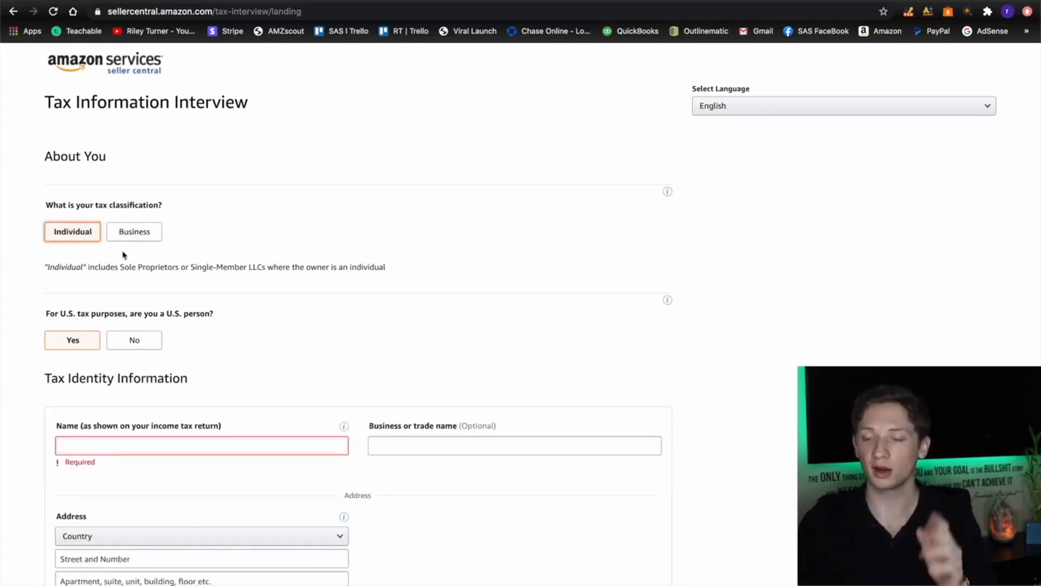
scroll(50, 303, "down", 1)
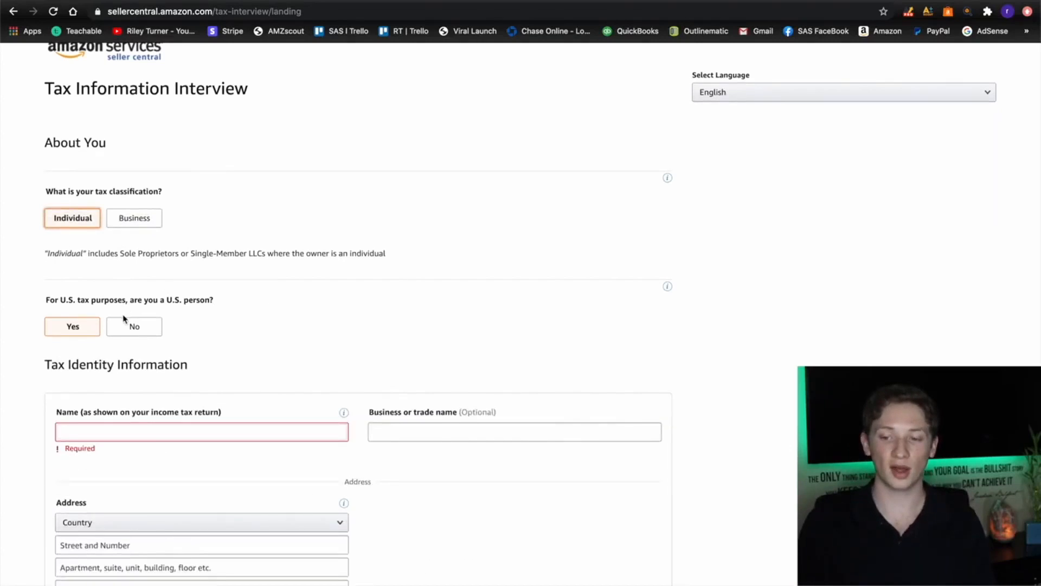
scroll(80, 329, "down", 5)
scroll(162, 298, "up", 3)
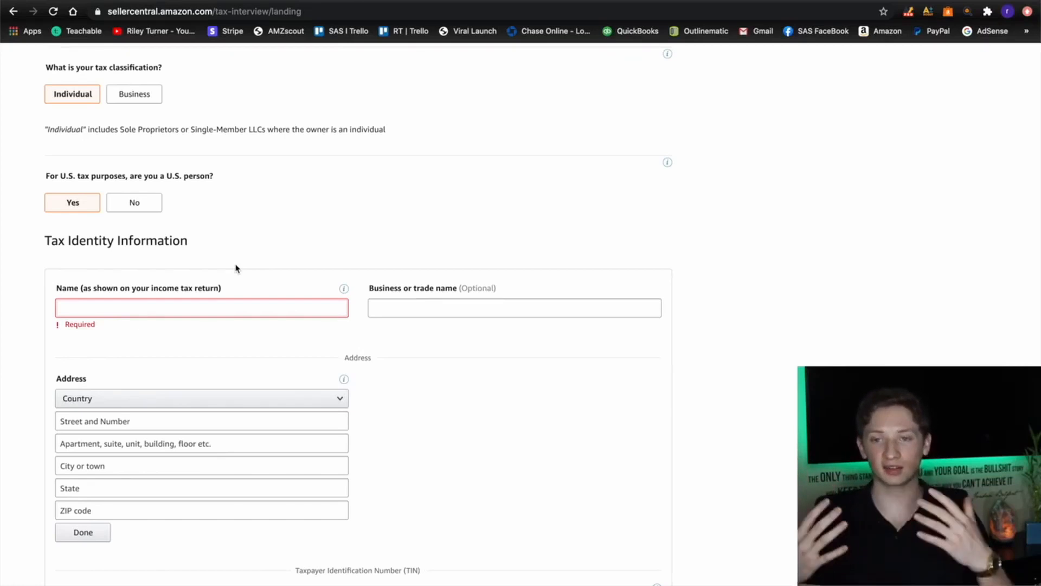
scroll(376, 265, "down", 2)
scroll(378, 265, "up", 2)
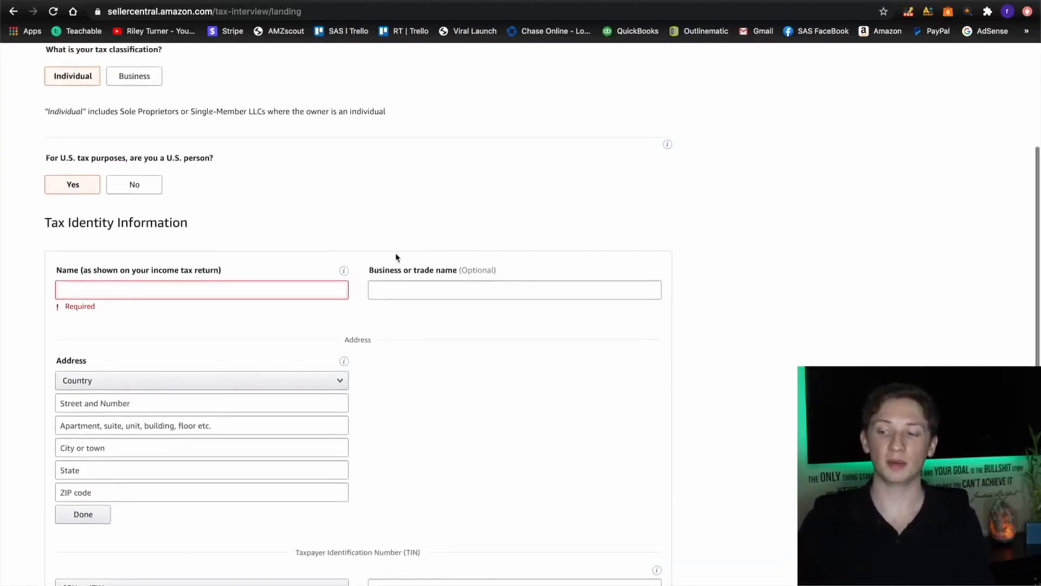
scroll(472, 319, "down", 3)
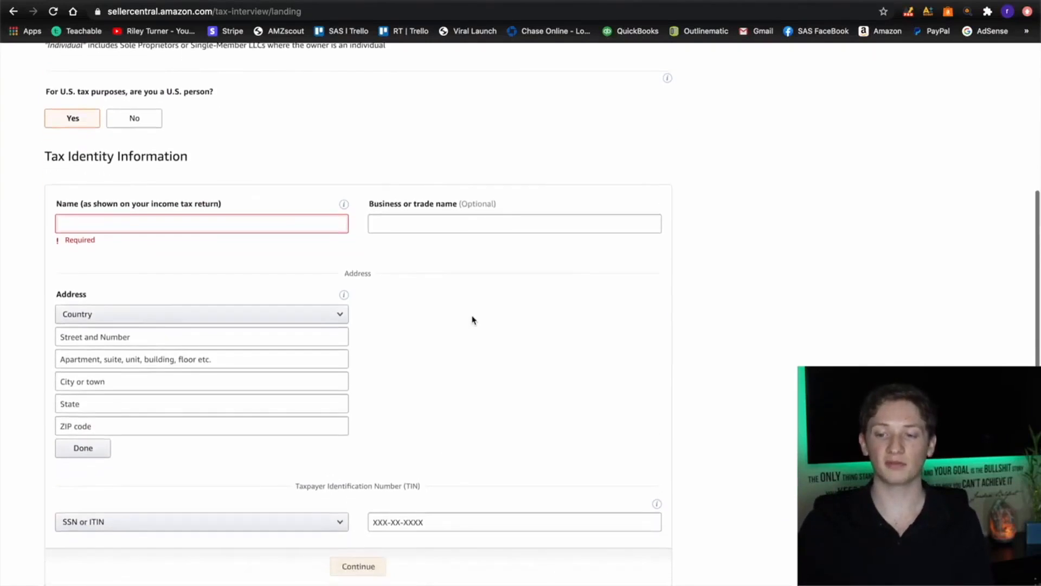
scroll(472, 319, "down", 1)
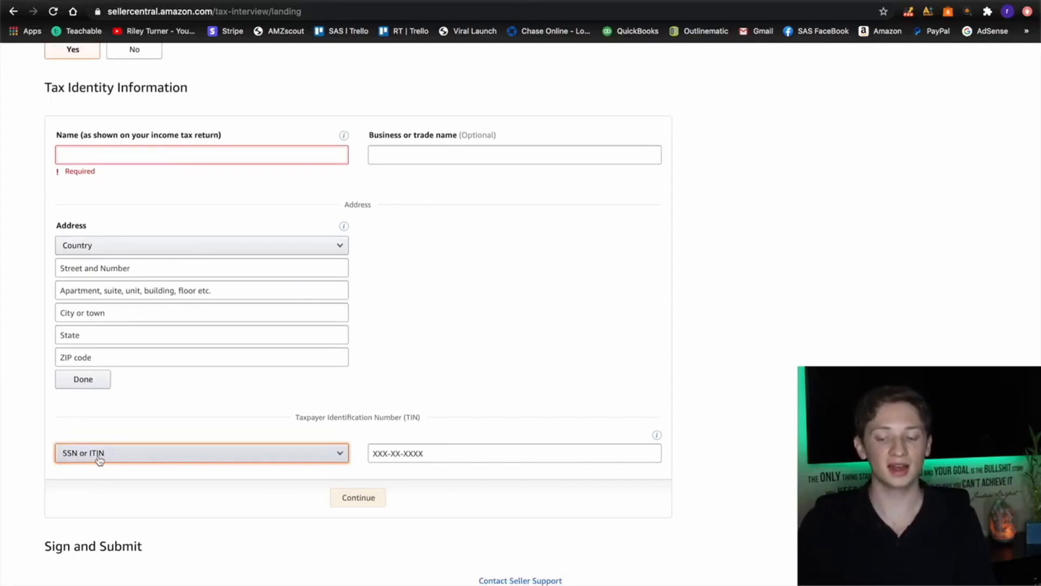
Keep 'SSN or ITIN' as the taxpayer ID type and move into the TIN field
left_click(118, 460)
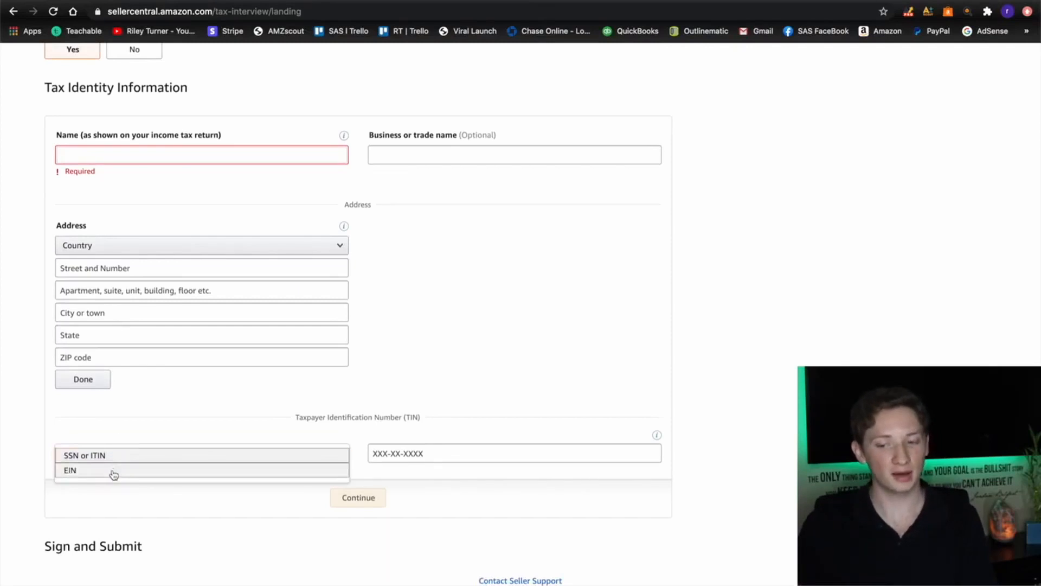
left_click(138, 436)
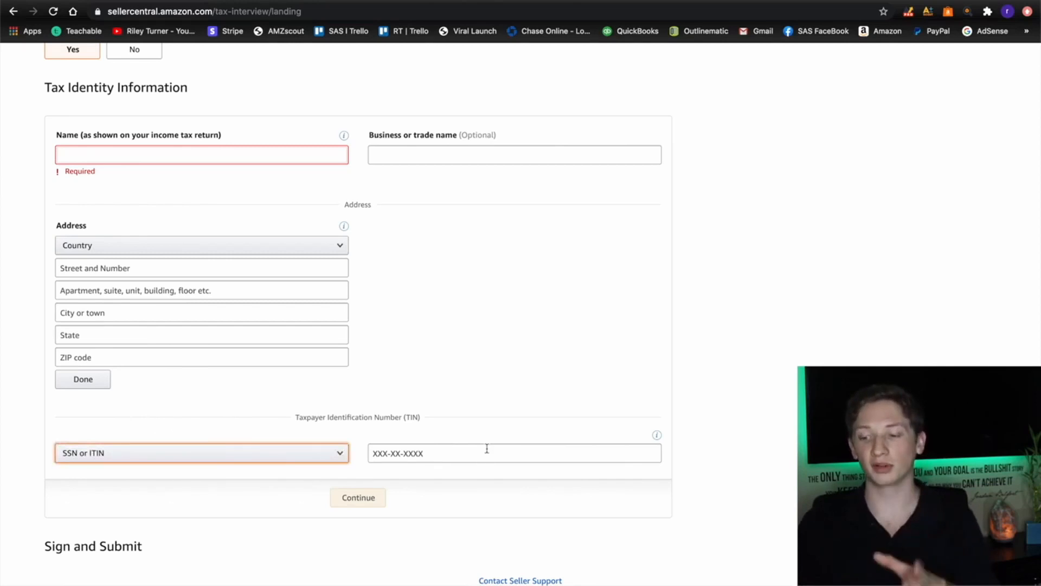
left_click(170, 459)
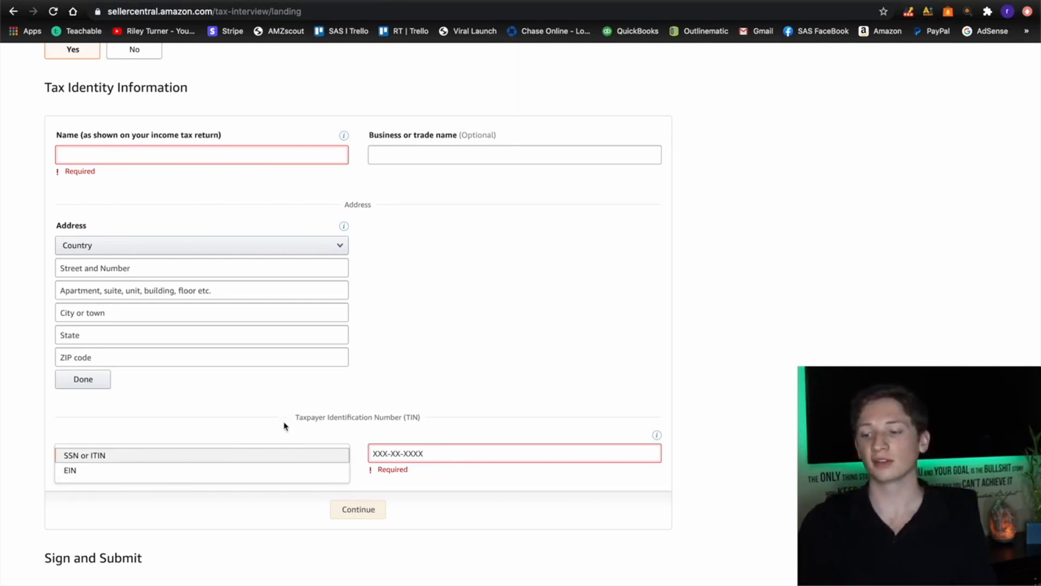
left_click(426, 437)
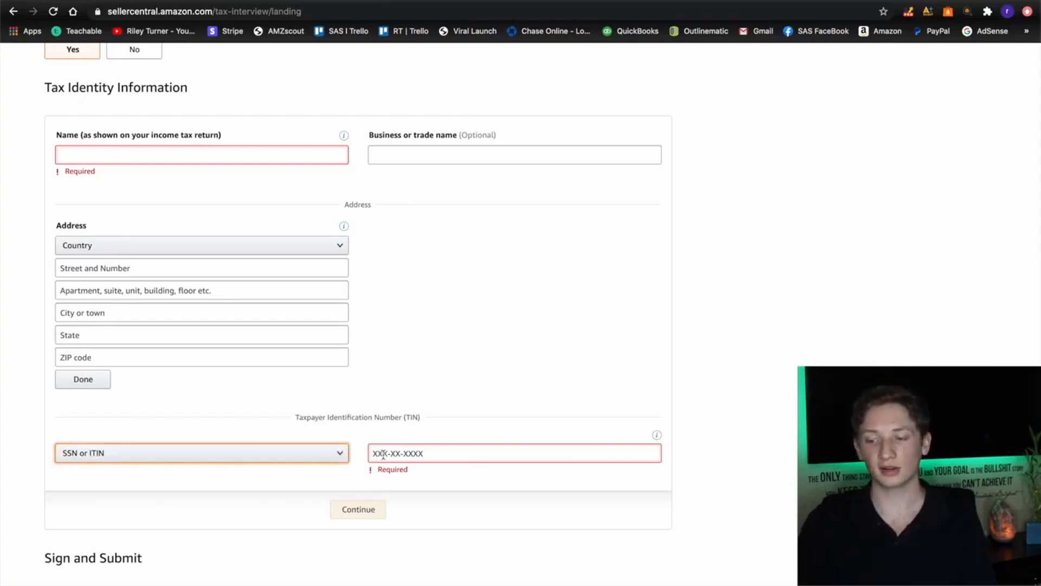
left_click(466, 454)
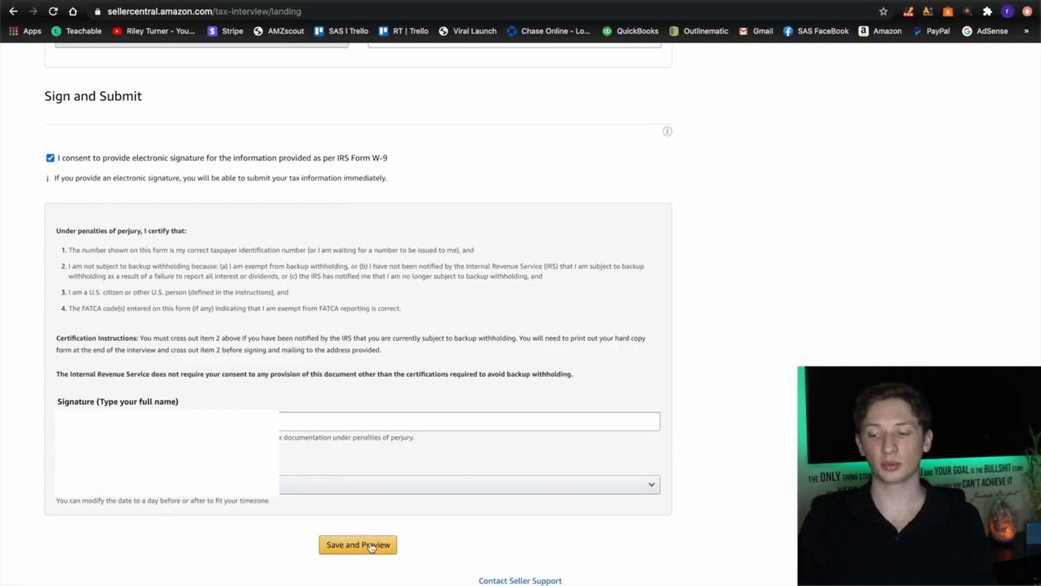
Save the tax details and bring up the substitute W-9 preview
left_click(358, 544)
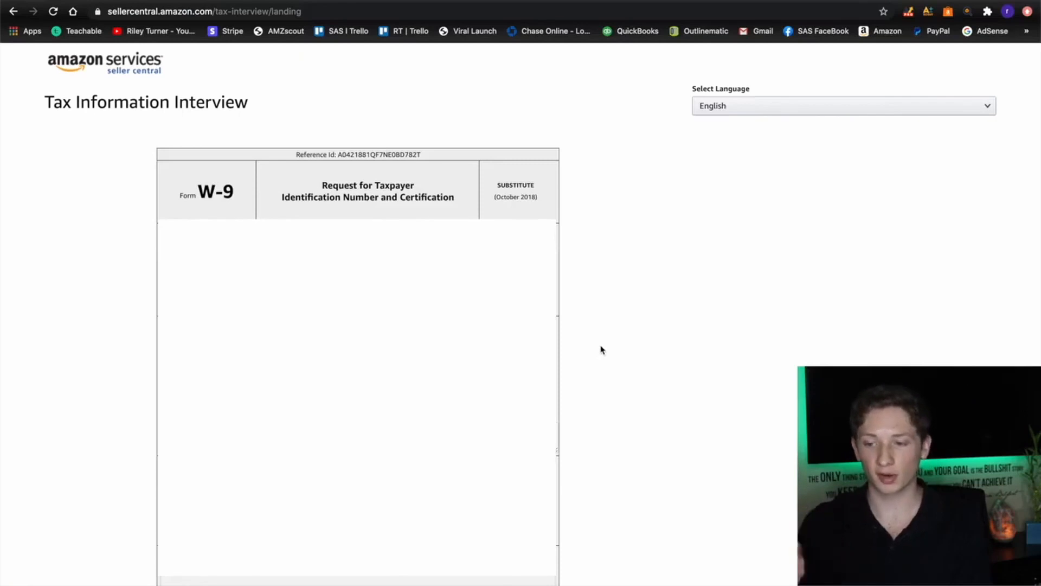
Submit the W-9 form from the bottom of its preview
scroll(601, 350, "down", 15)
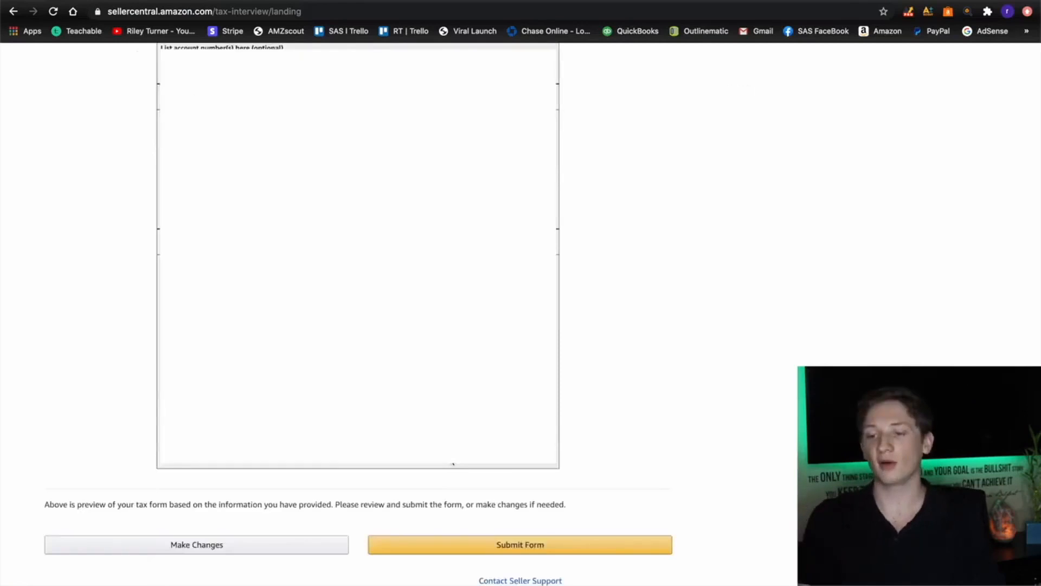
left_click(527, 549)
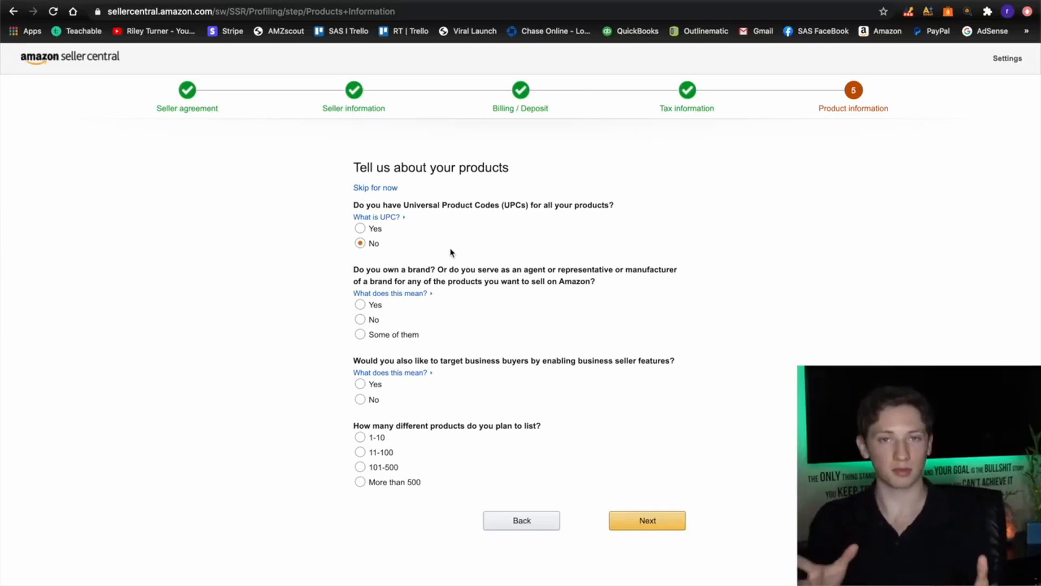
Answer the product questions: no UPCs, no brand, business-buyer features on, 1-10 products
scroll(452, 253, "down", 1)
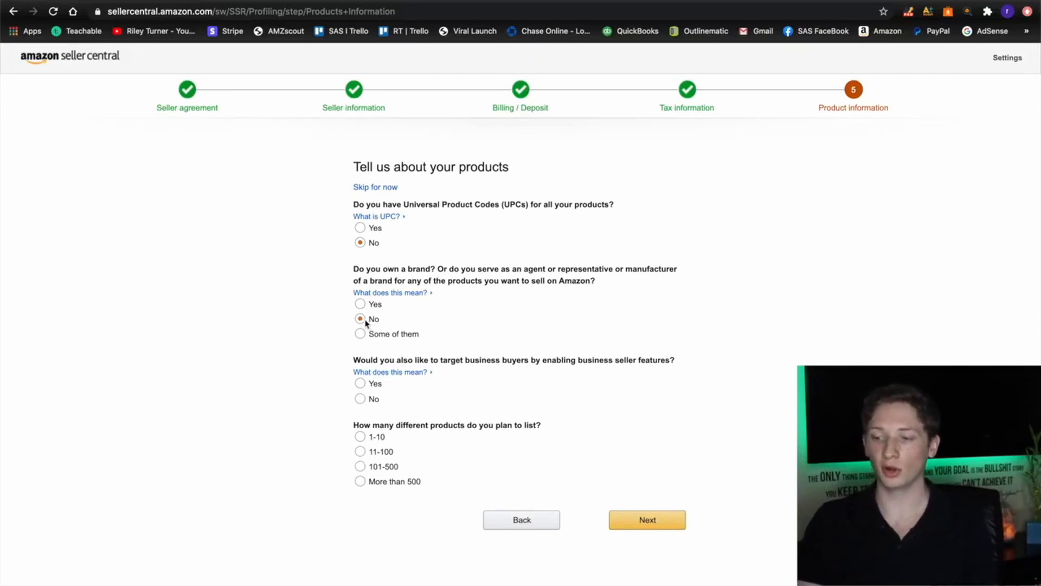
left_click(360, 304)
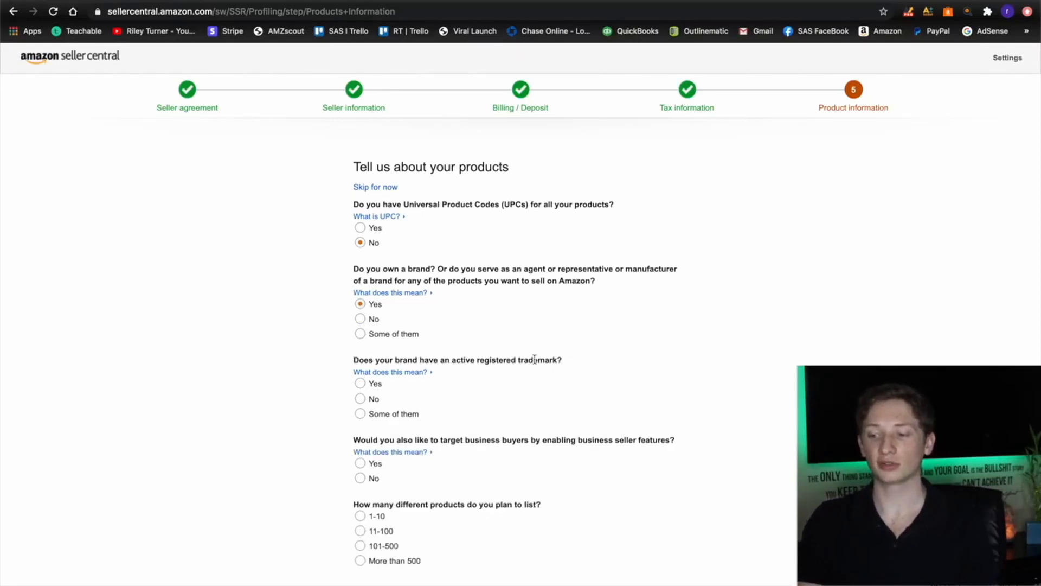
left_click(360, 384)
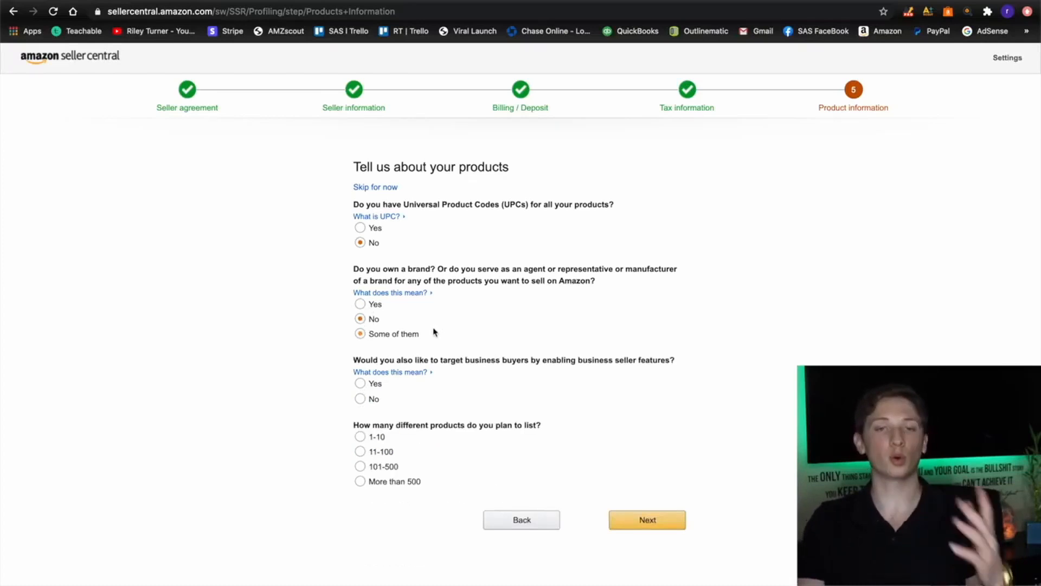
scroll(475, 345, "down", 1)
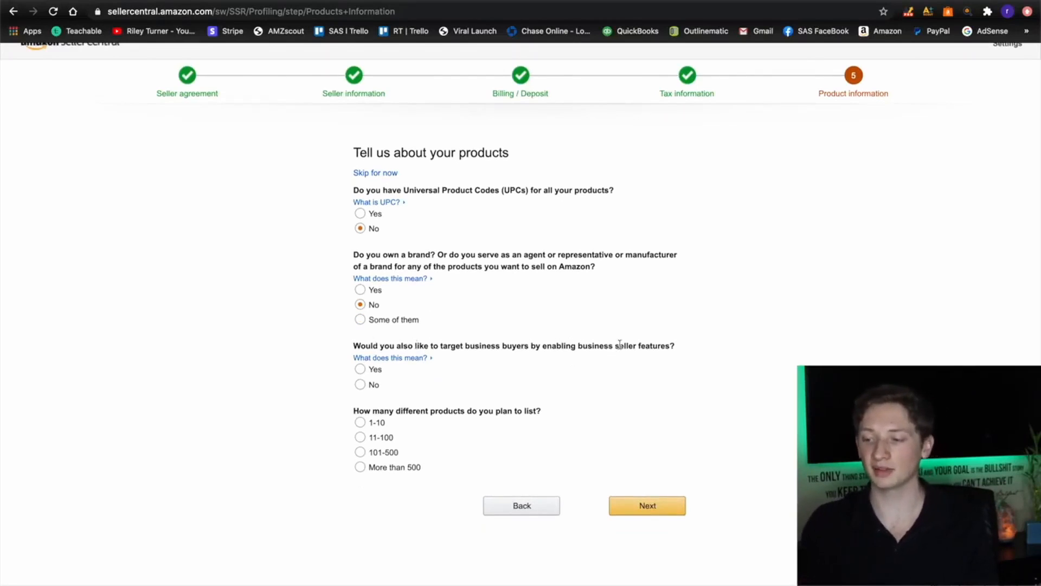
left_click(360, 369)
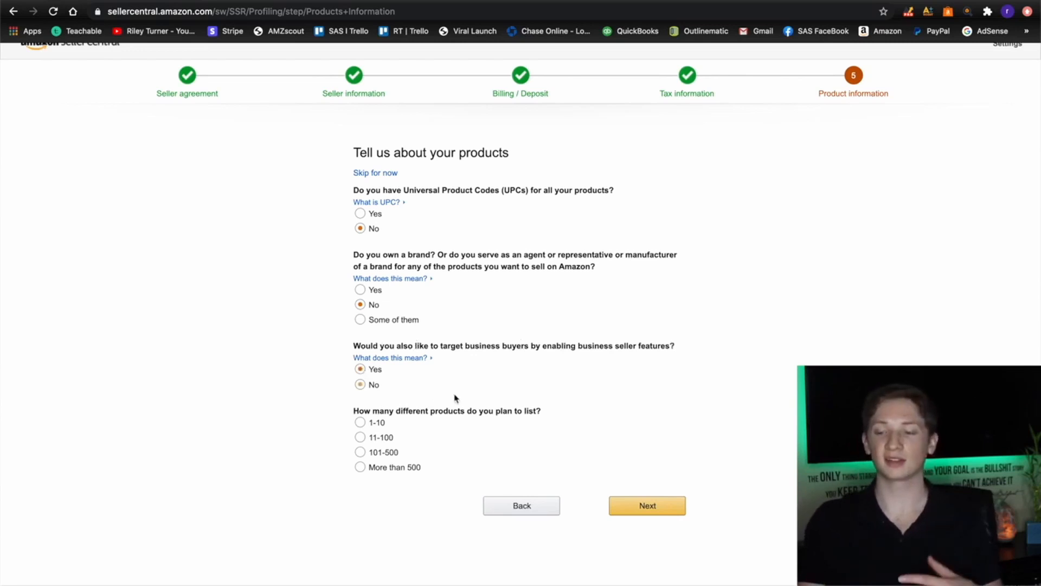
scroll(474, 408, "down", 1)
scroll(474, 408, "down", 1)
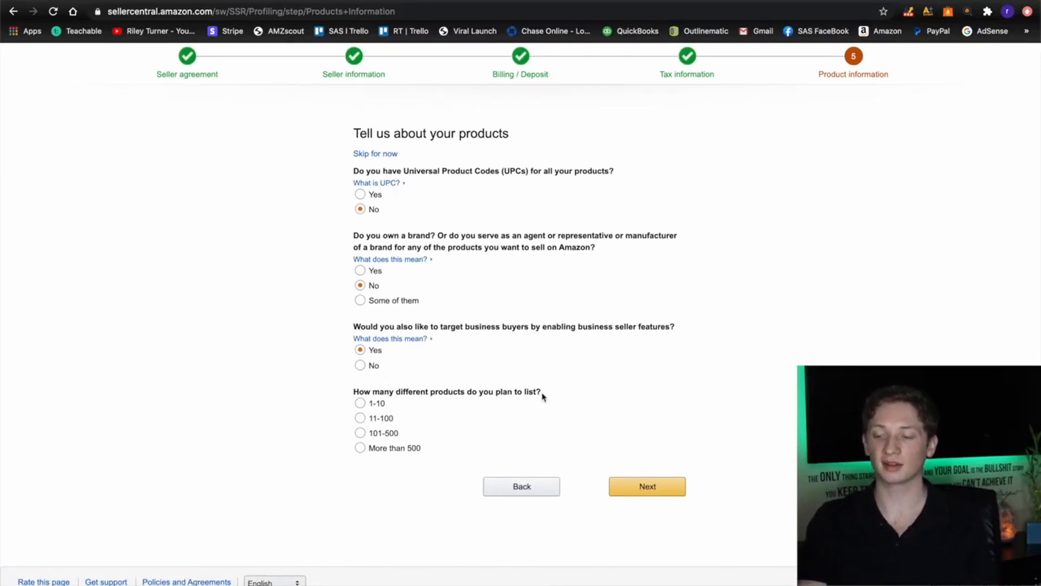
left_click(362, 404)
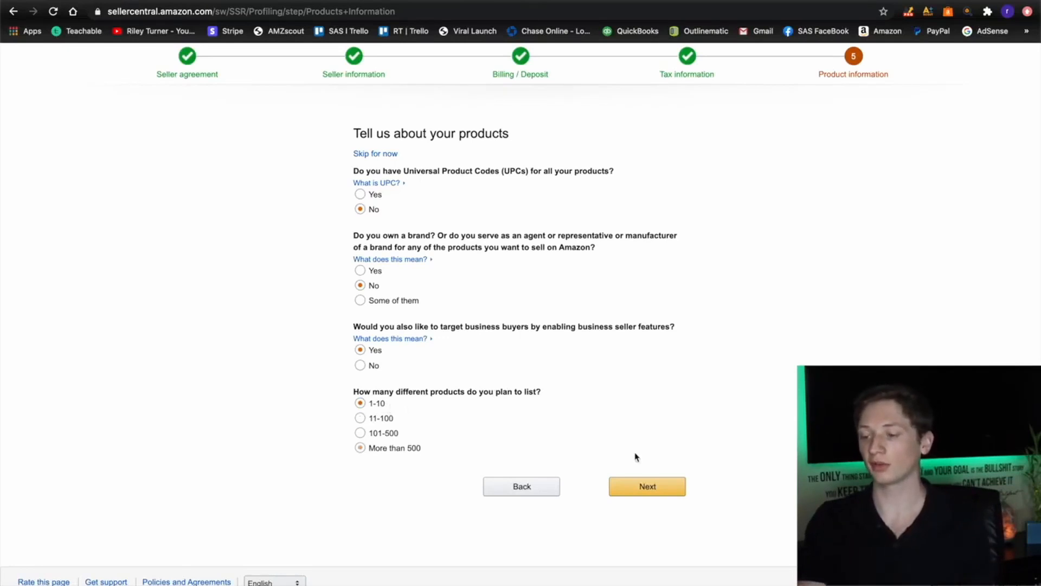
left_click(637, 488)
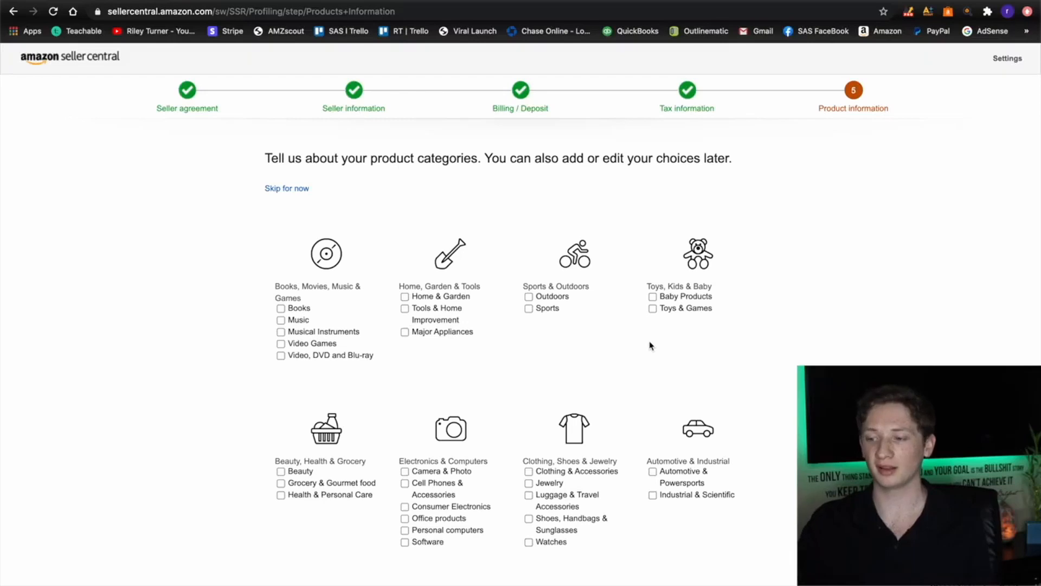
Tick Sports, skip category selection, and confirm United States as the business country
scroll(651, 345, "down", 1)
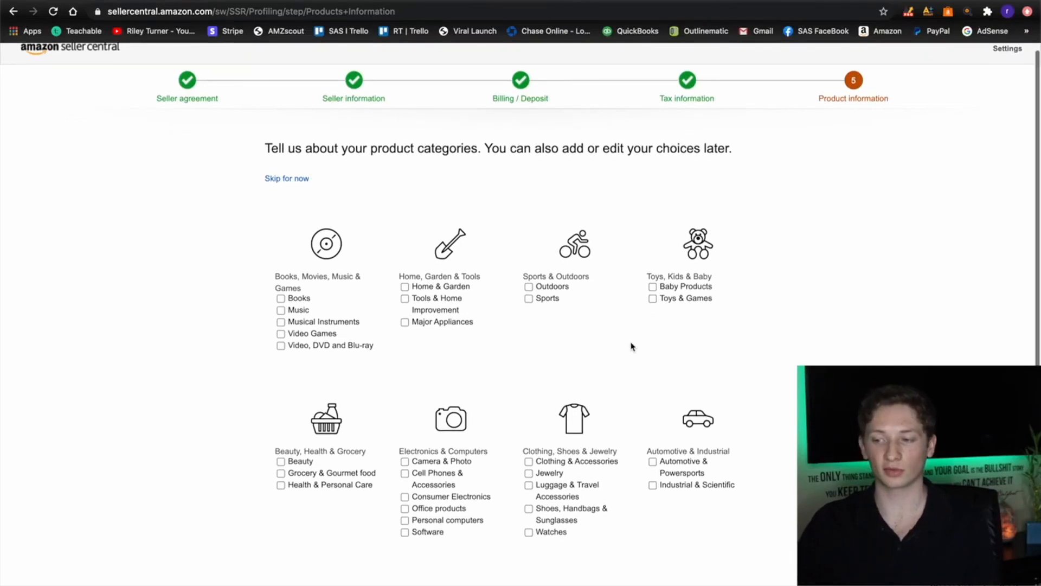
left_click(528, 300)
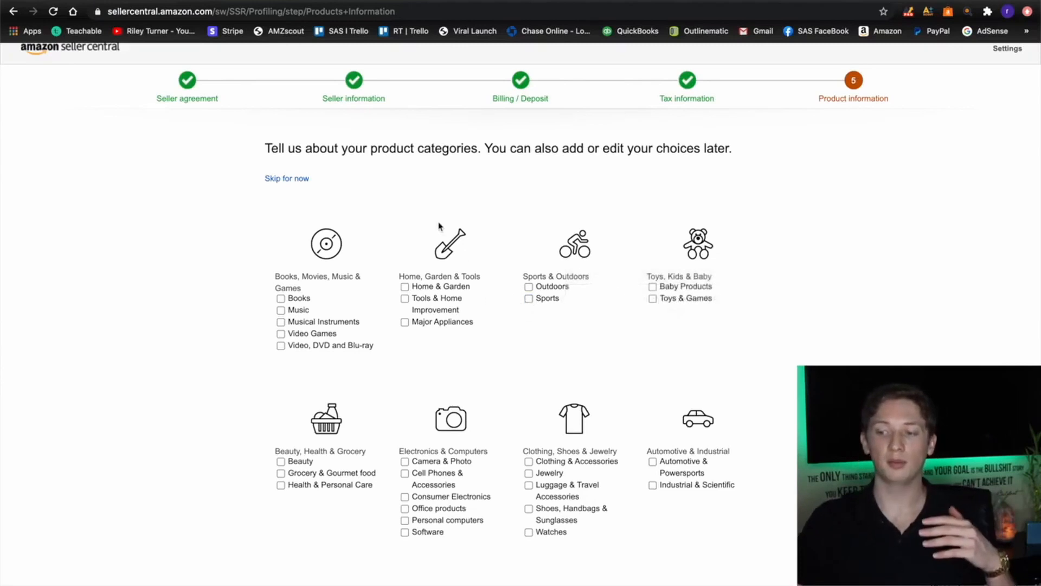
scroll(439, 226, "up", 1)
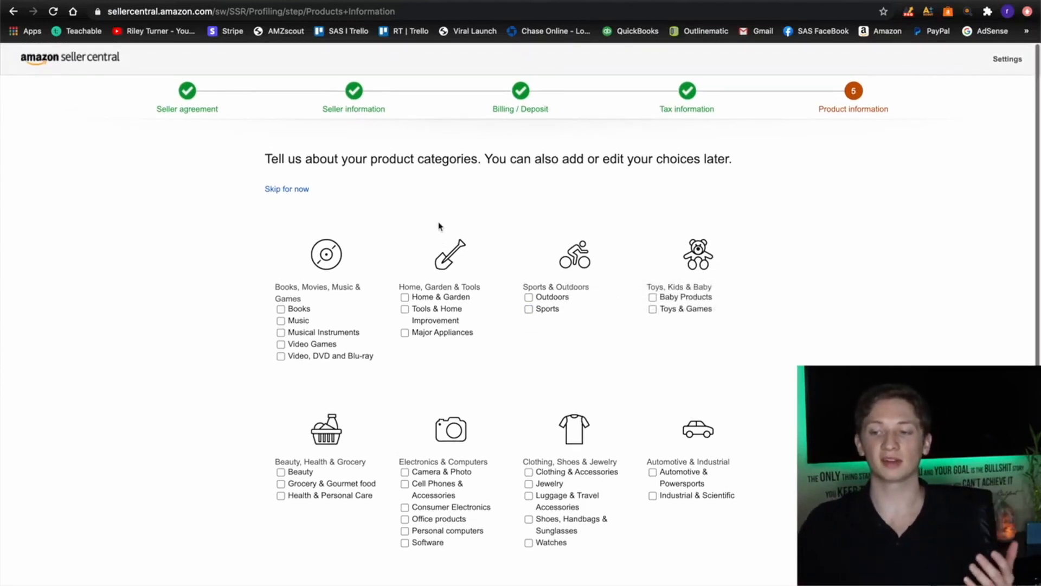
left_click(288, 190)
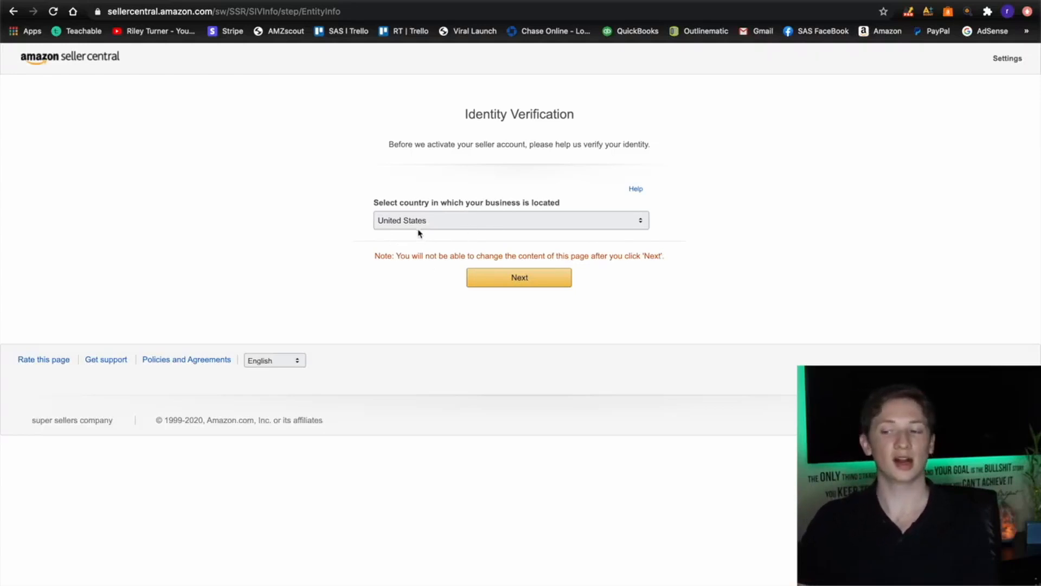
left_click(511, 280)
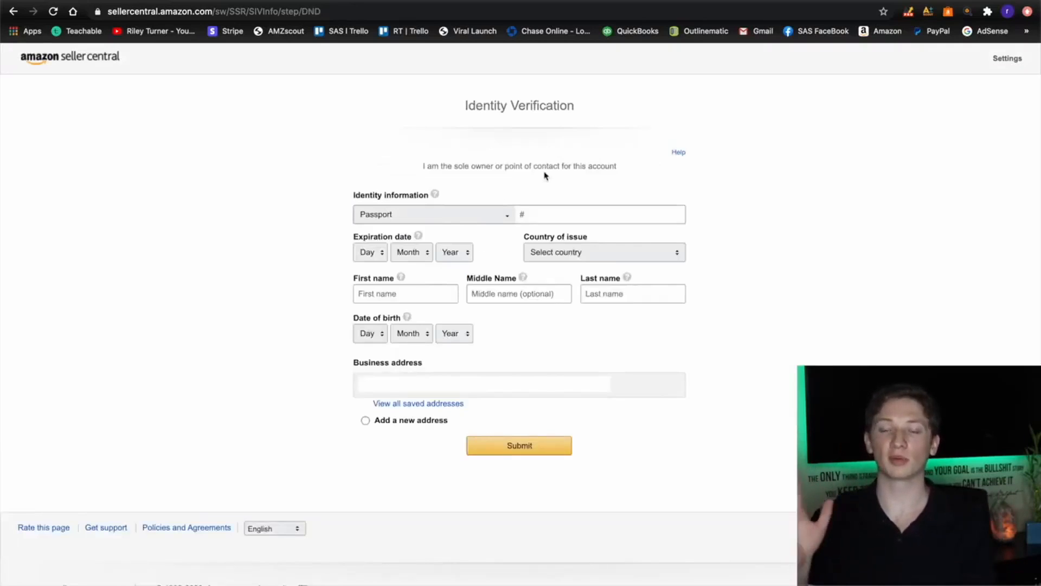
Choose Driver's license as the identity document type and submit the identity information
left_click(417, 215)
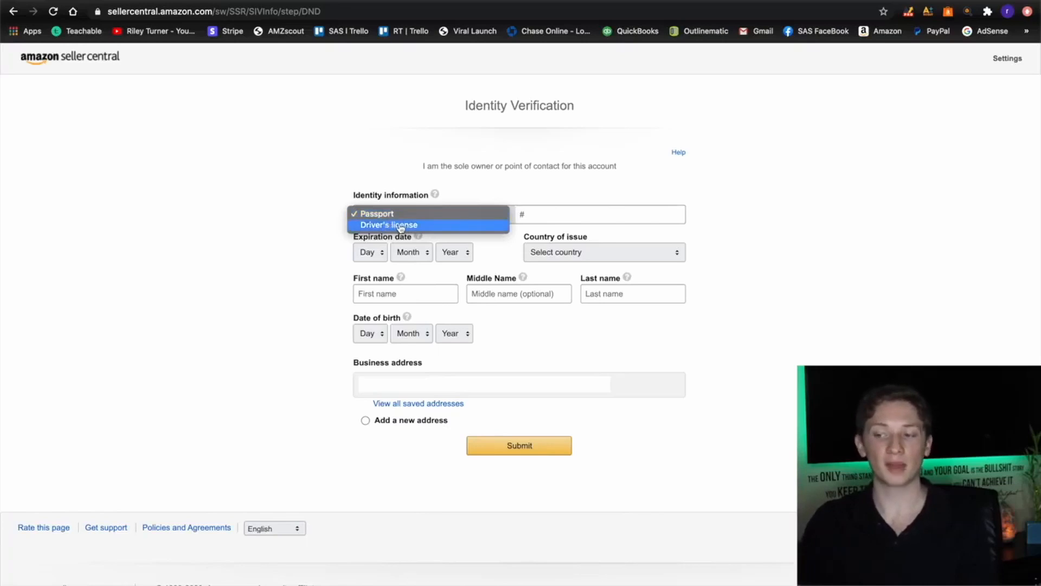
left_click(402, 225)
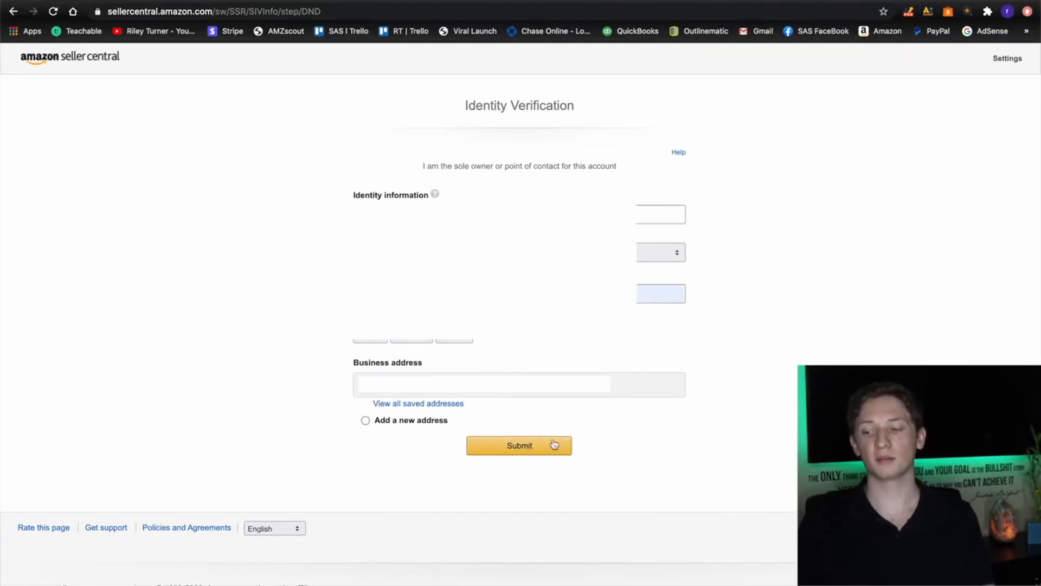
left_click(539, 450)
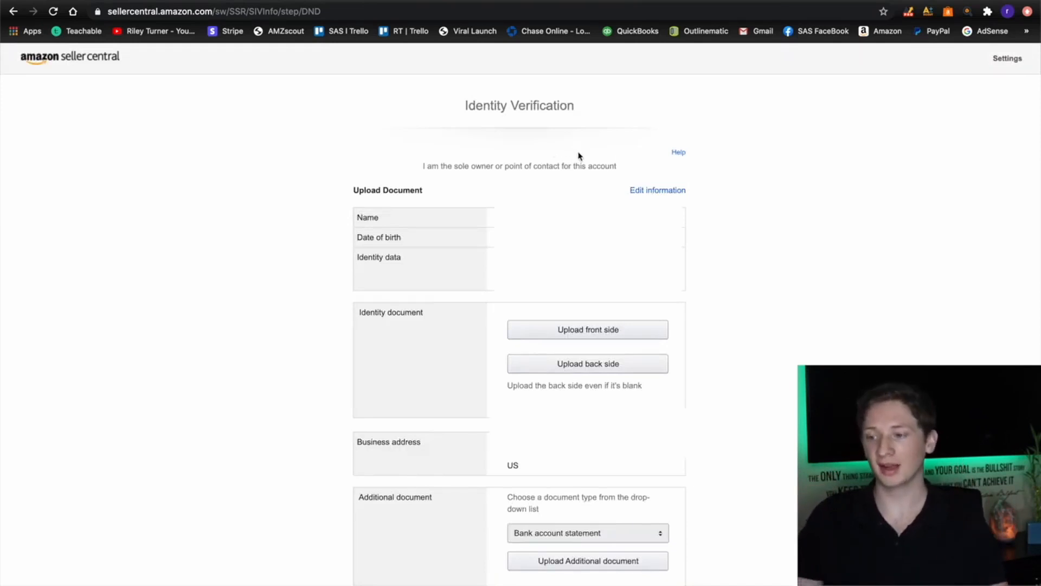
scroll(579, 156, "down", 1)
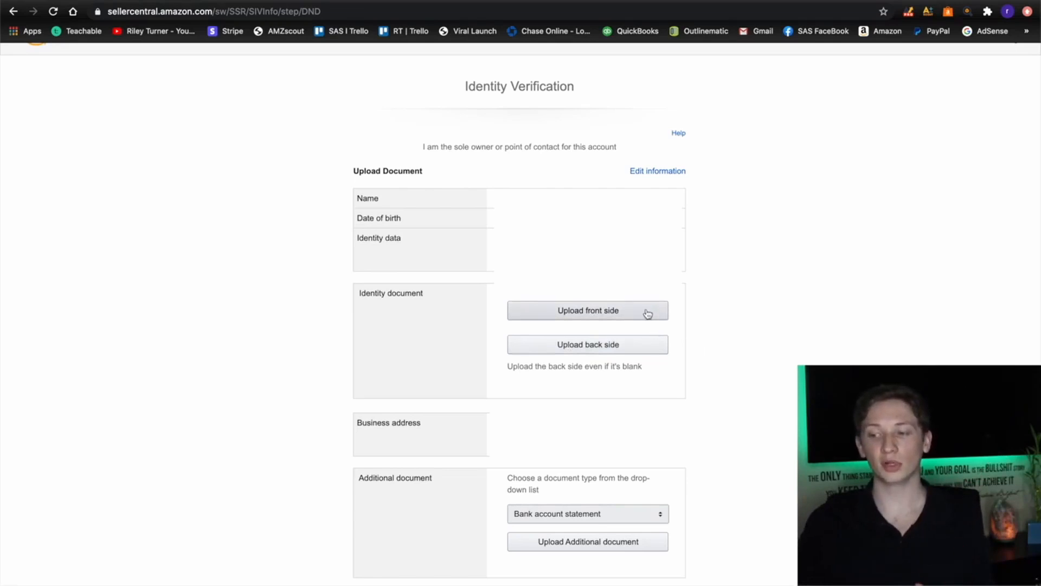
Start the front-side ID upload and review its instructions on quality, languages, 10MB limit, formats
left_click(628, 312)
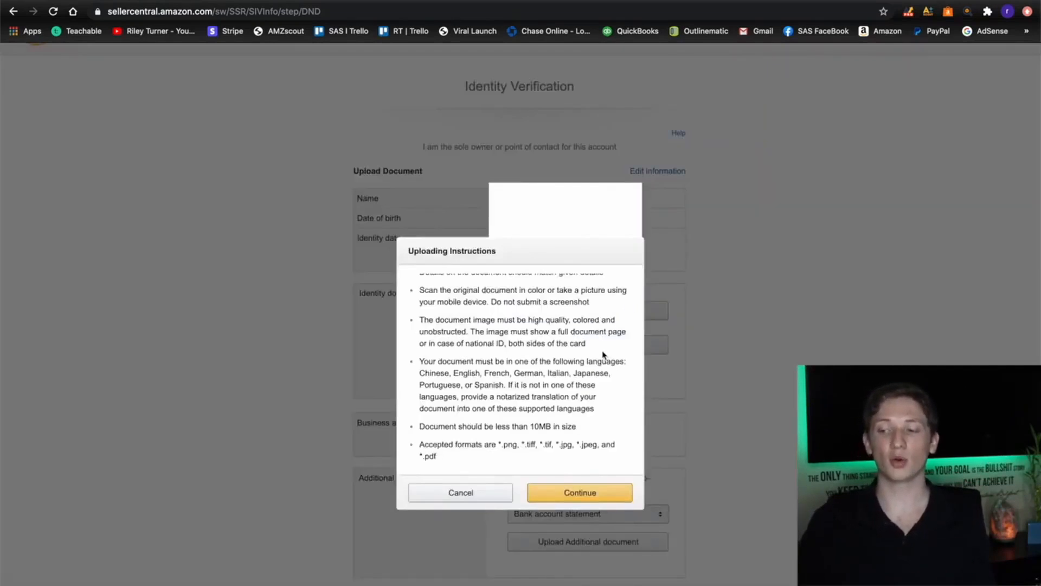
scroll(603, 356, "up", 1)
scroll(604, 356, "down", 1)
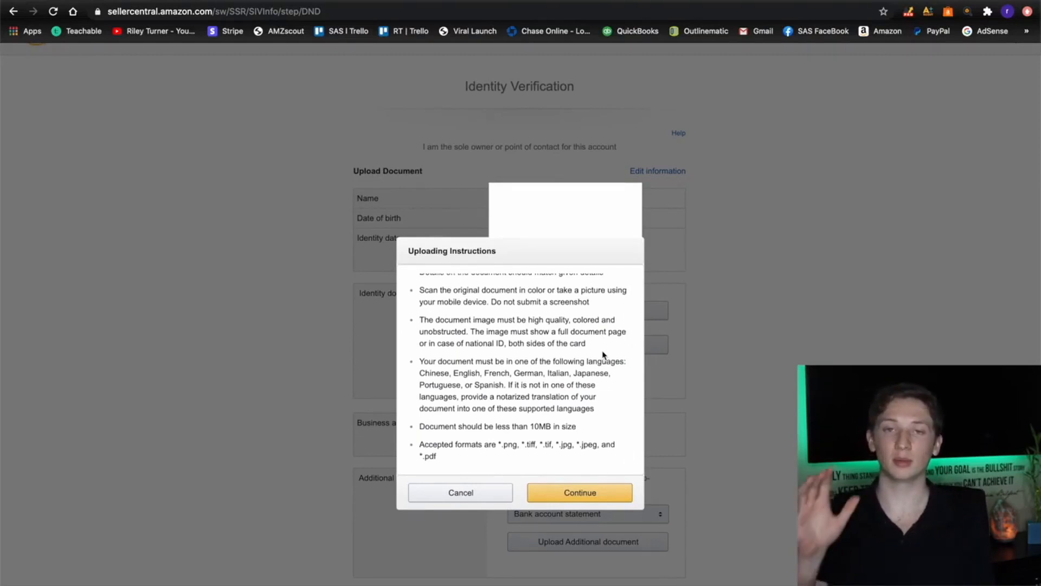
scroll(603, 355, "up", 1)
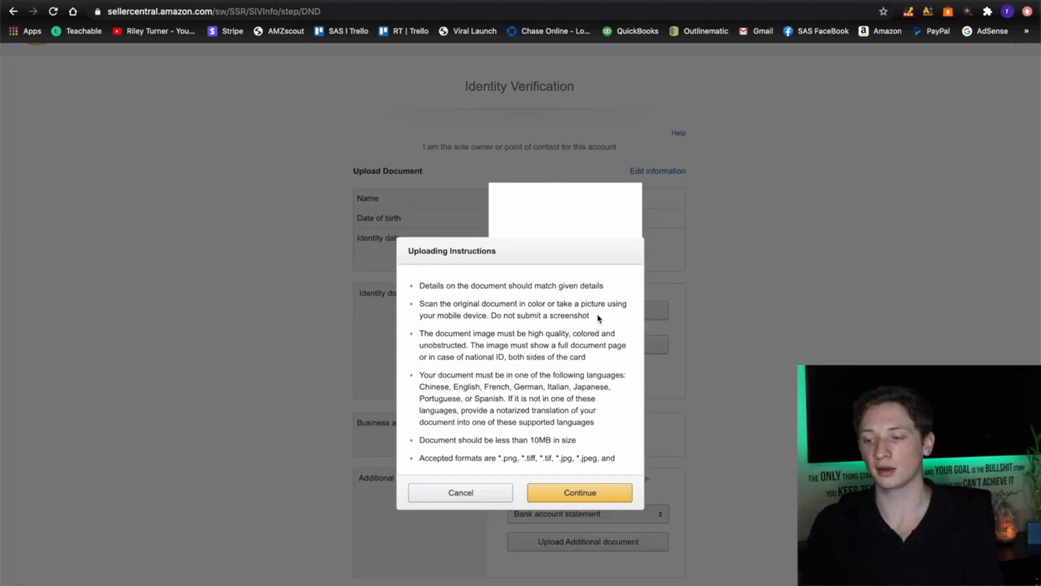
scroll(444, 315, "down", 1)
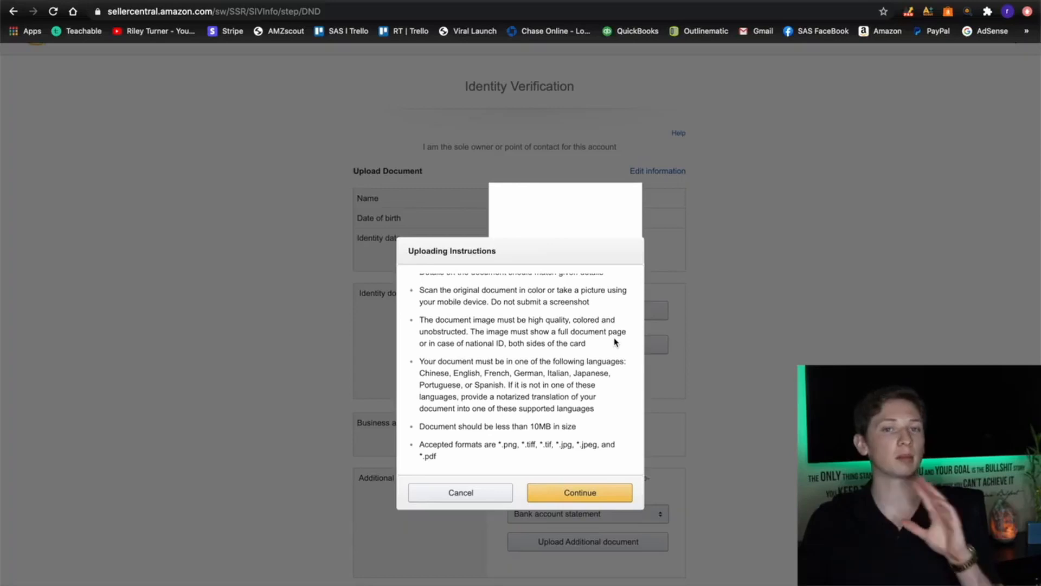
scroll(616, 342, "down", 1)
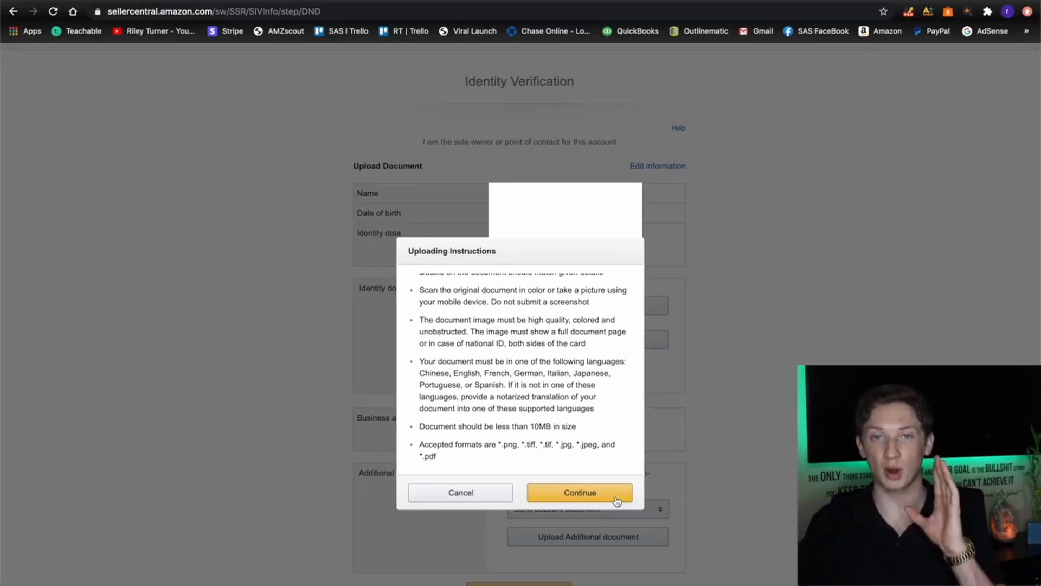
Cancel the upload instructions and list the additional document types: Bank account or Credit card statement
left_click(484, 500)
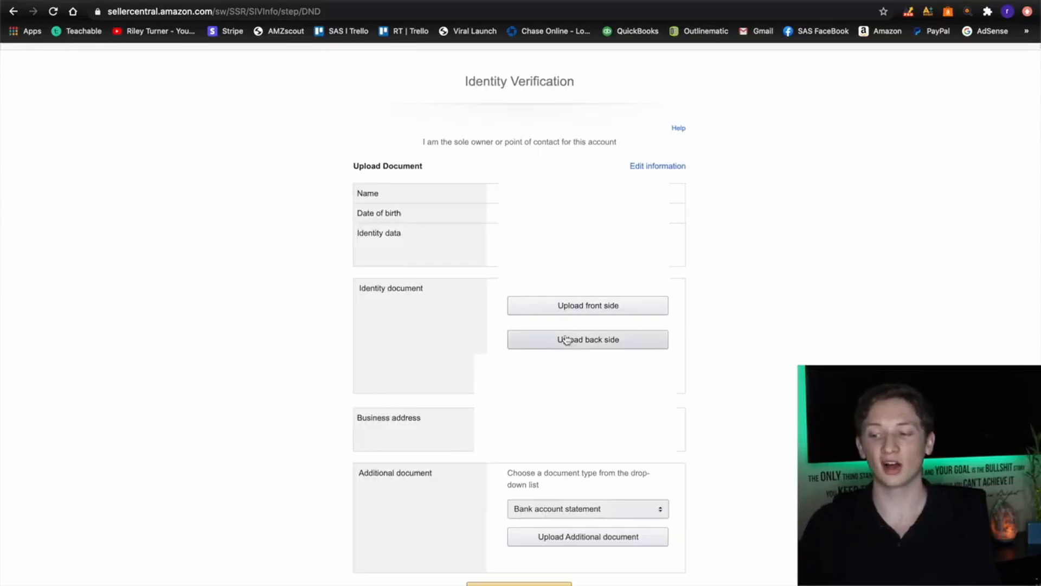
scroll(521, 315, "down", 2)
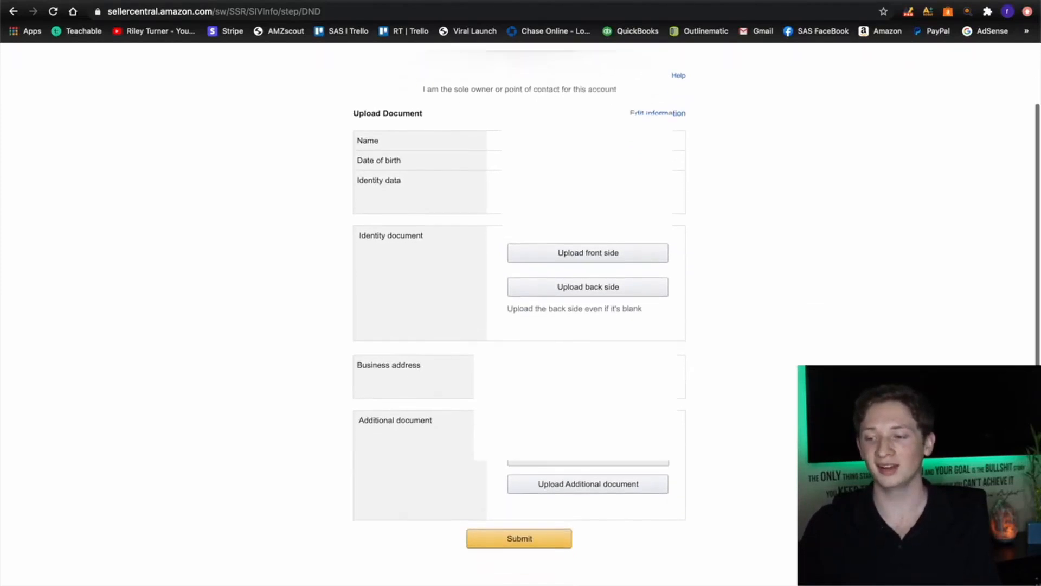
scroll(574, 378, "down", 2)
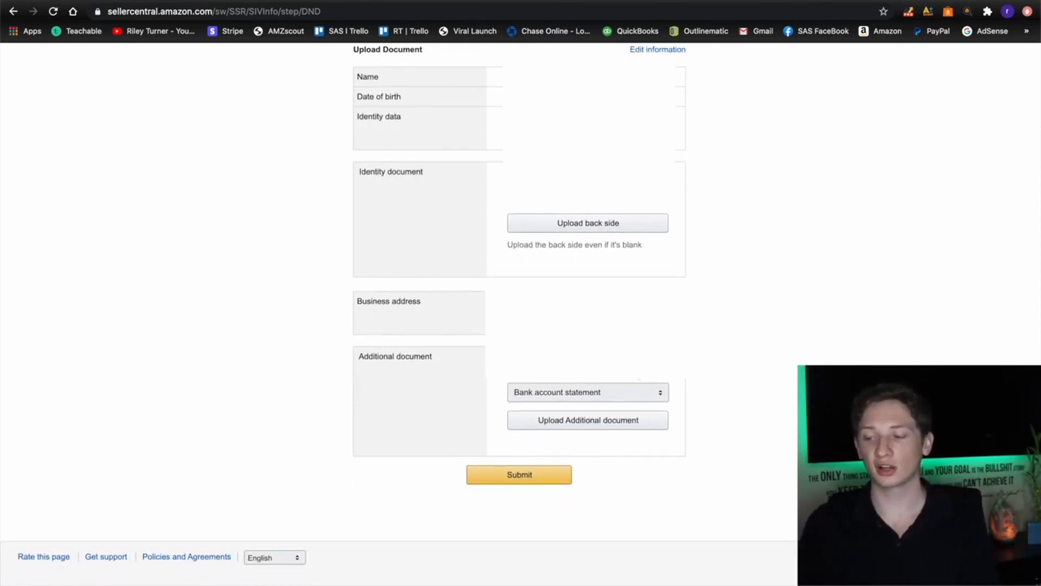
left_click(631, 392)
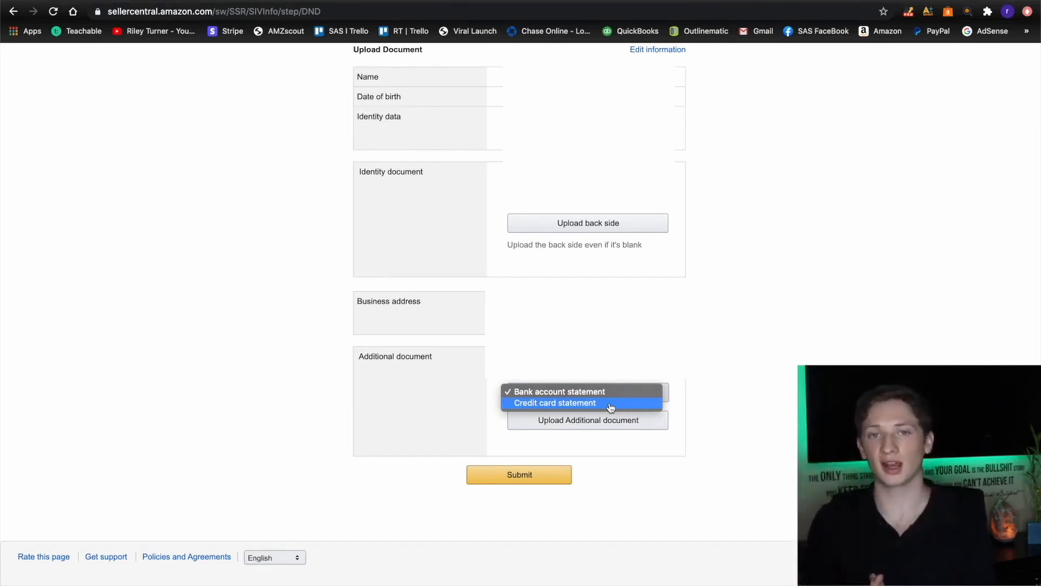
Keep Bank account statement as the additional document, read its upload instructions, then cancel
left_click(571, 428)
left_click(603, 423)
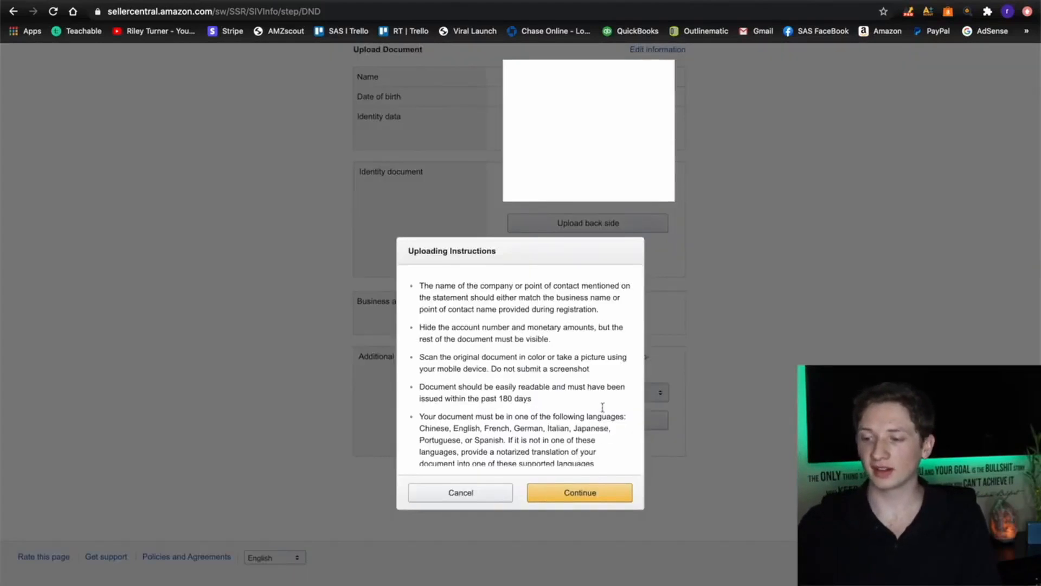
scroll(598, 379, "up", 1)
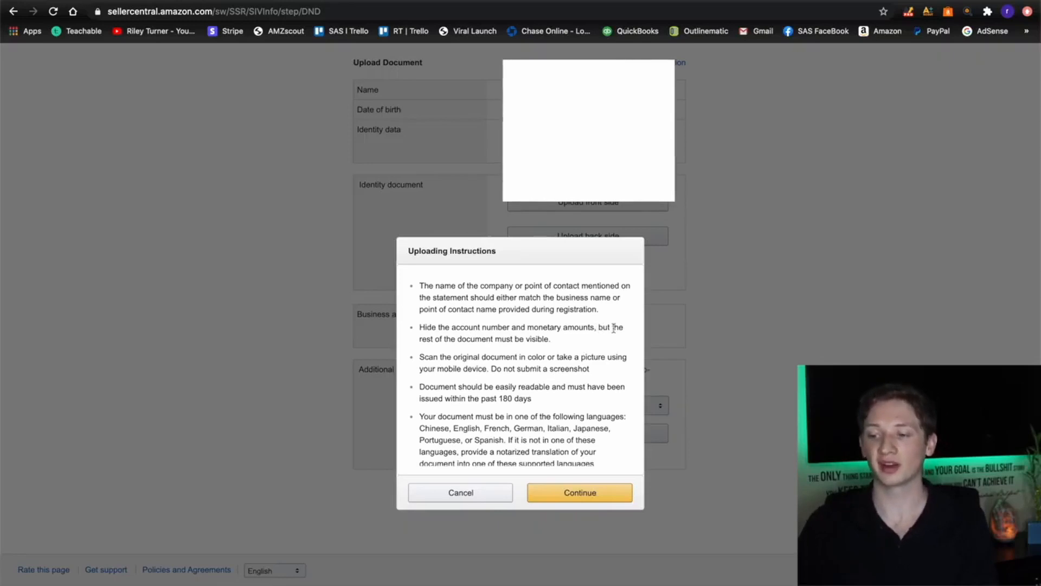
scroll(557, 345, "down", 1)
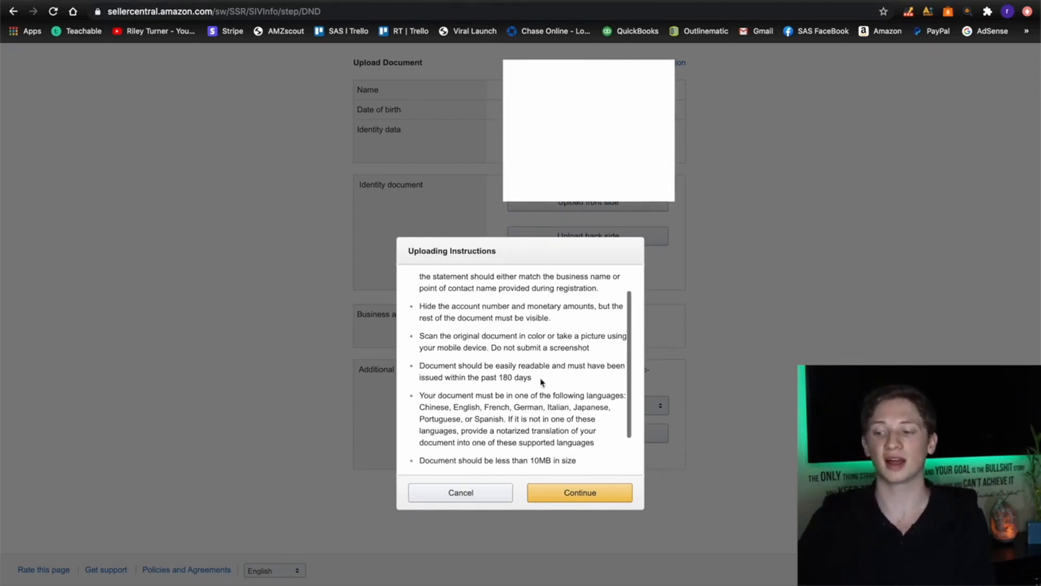
scroll(543, 382, "down", 3)
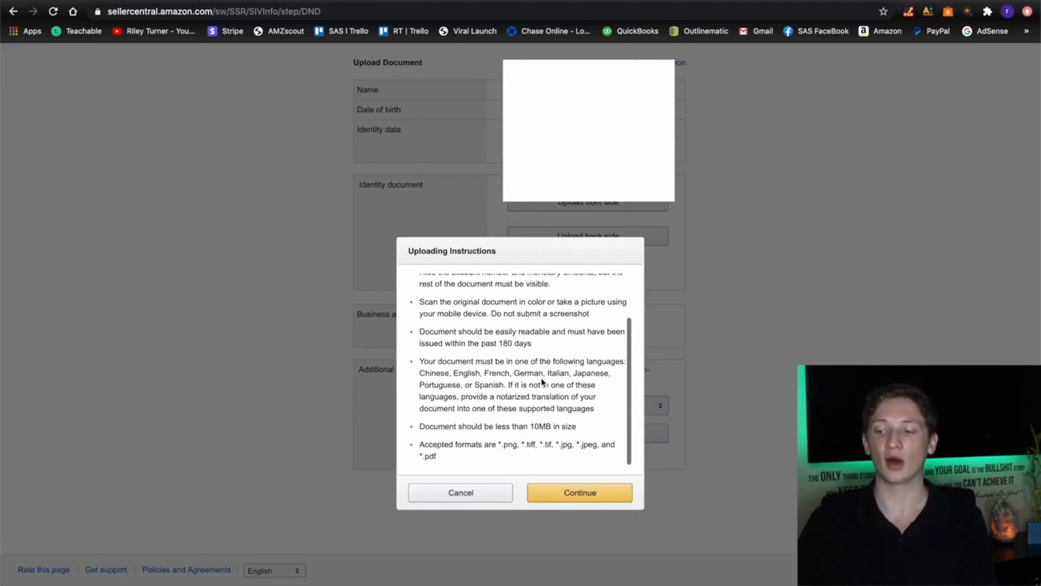
scroll(543, 382, "up", 2)
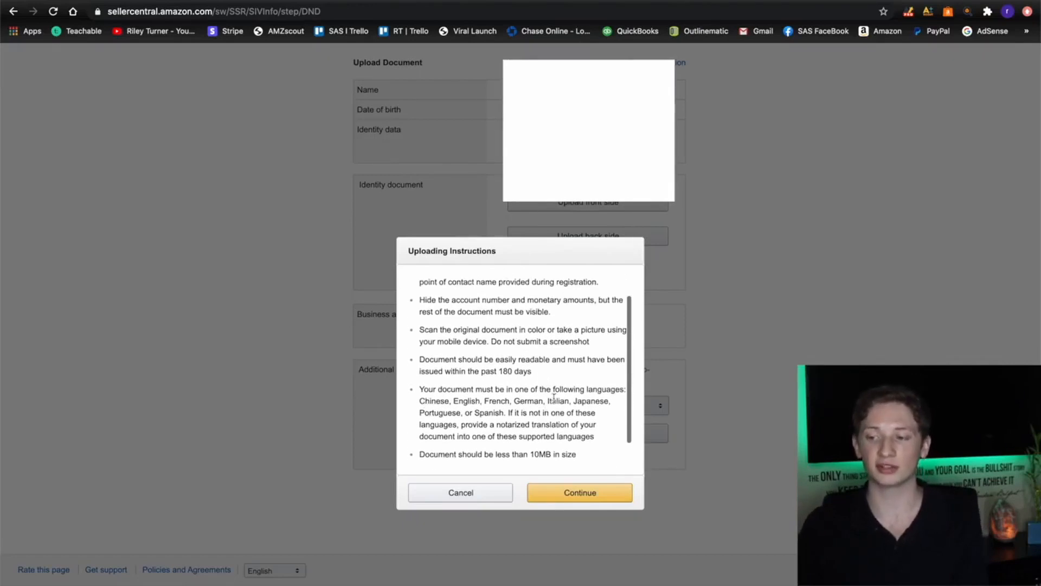
scroll(522, 460, "down", 1)
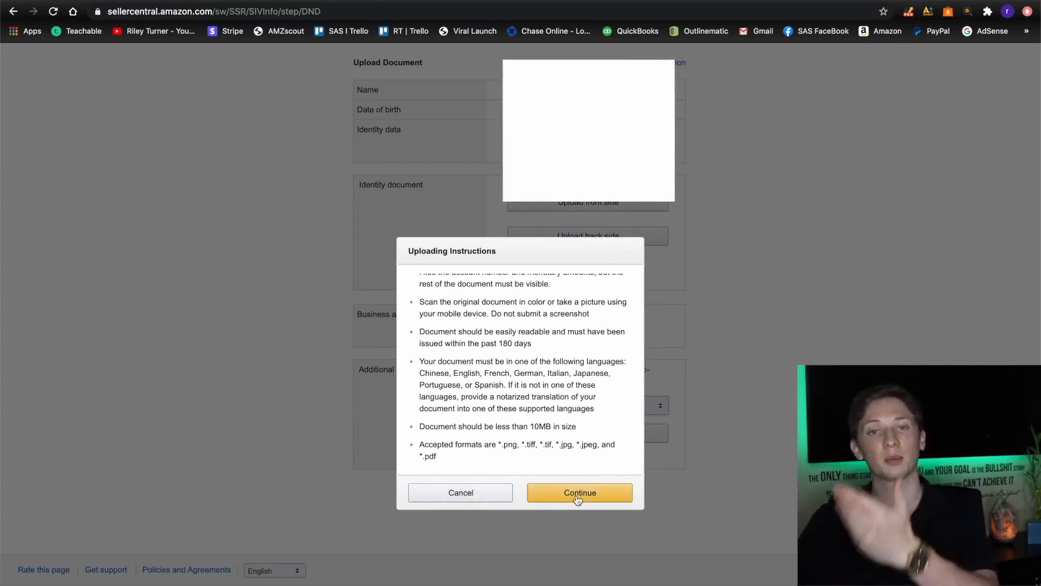
left_click(493, 492)
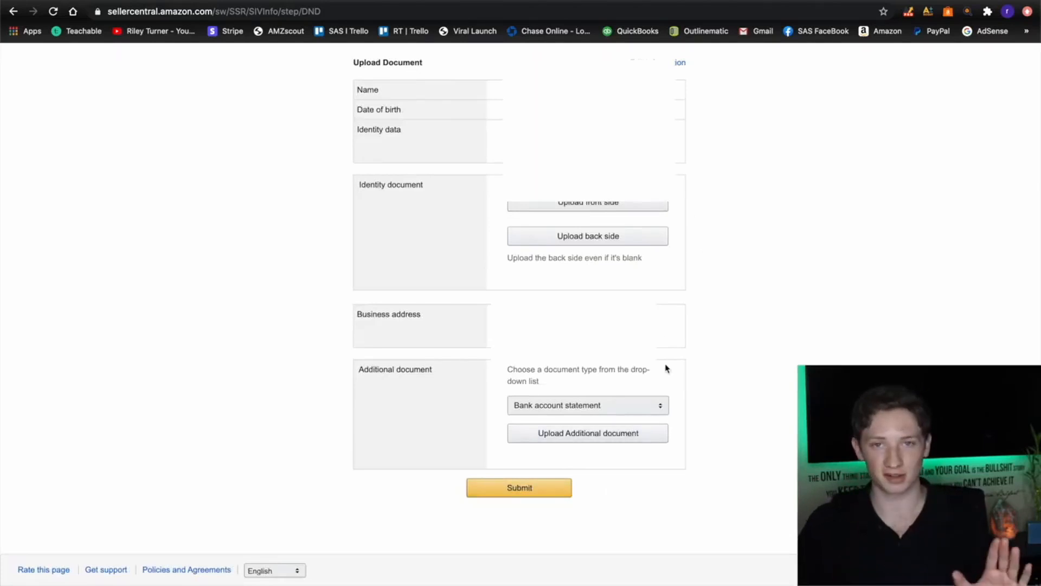
scroll(667, 369, "down", 1)
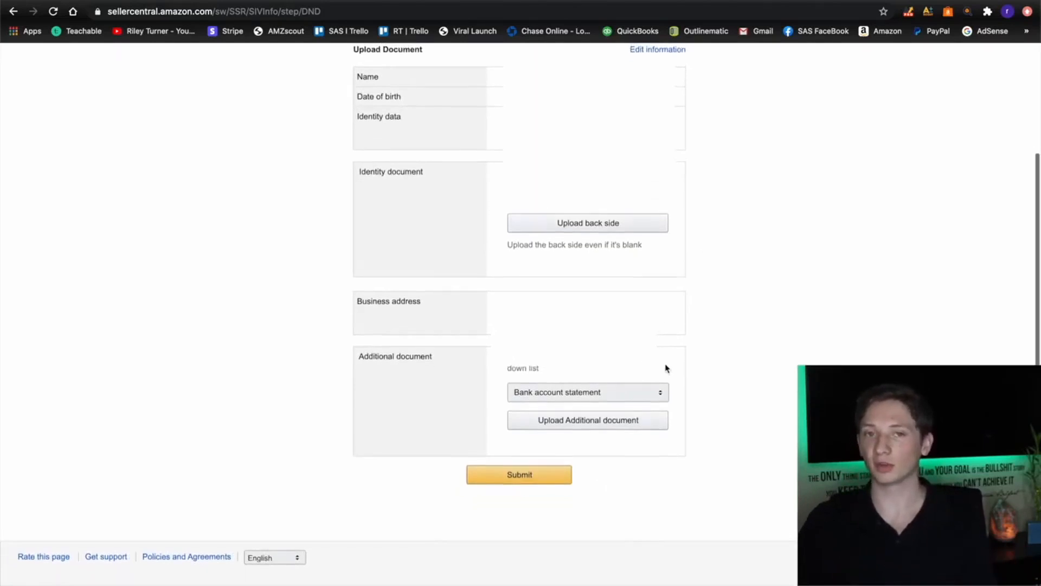